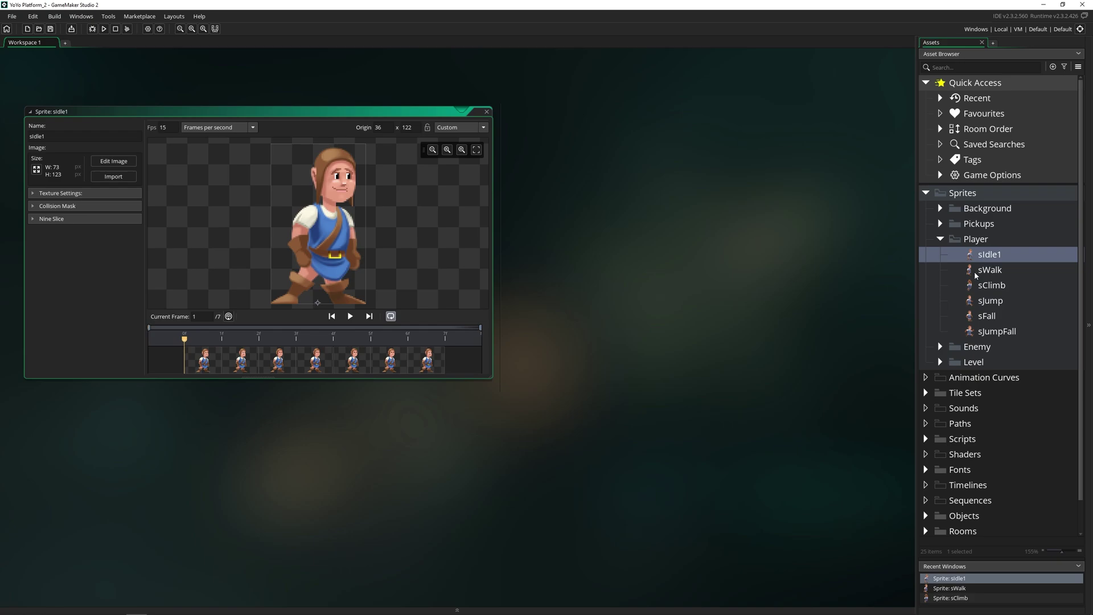
Open the sWalk and sClimb sprites, then bring sIdle1's sprite editor back to the front
{"action": "double_click", "coordinate": [976, 271]}
{"action": "double_click", "coordinate": [977, 285]}
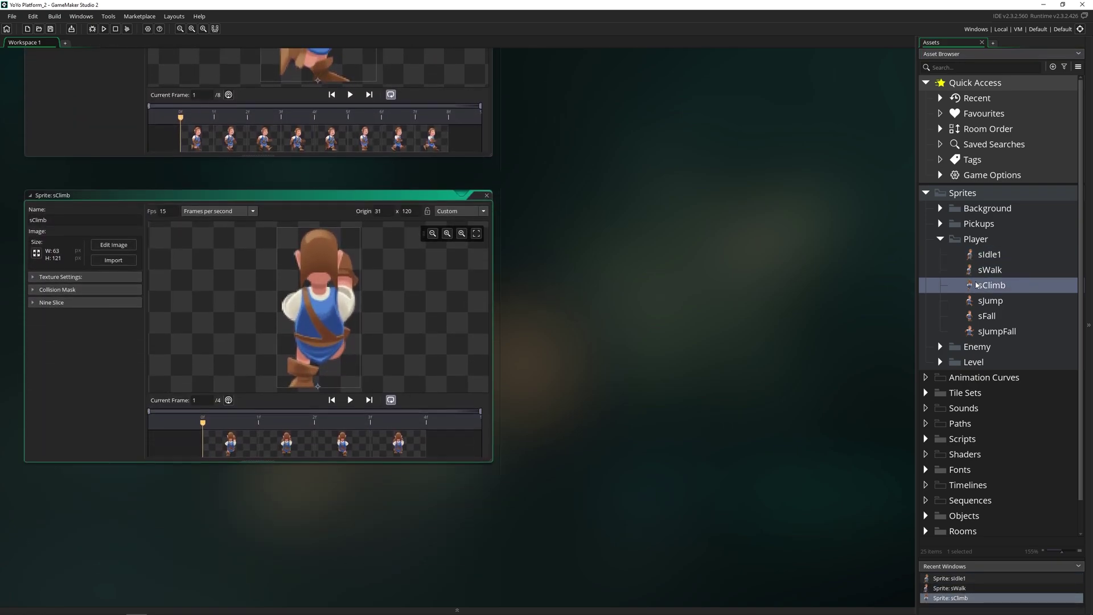
{"action": "double_click", "coordinate": [972, 254]}
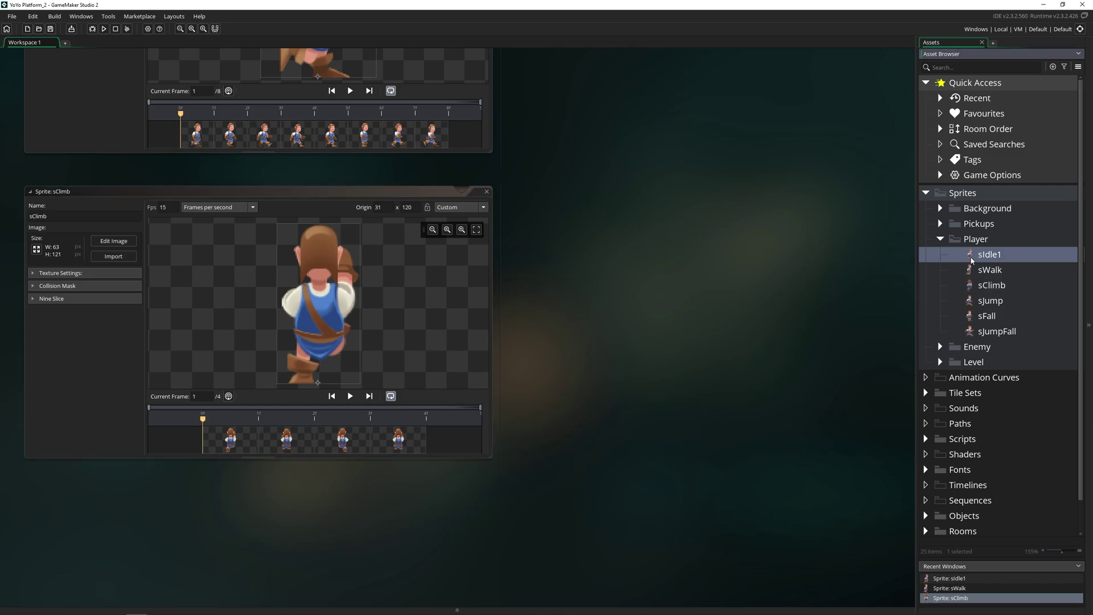
Move and enlarge the sIdle1 editor, then open its Resize Properties showing 73 × 123
{"action": "left_click_drag", "start_coordinate": [334, 194], "coordinate": [543, 124]}
{"action": "left_click_drag", "start_coordinate": [704, 391], "coordinate": [886, 521]}
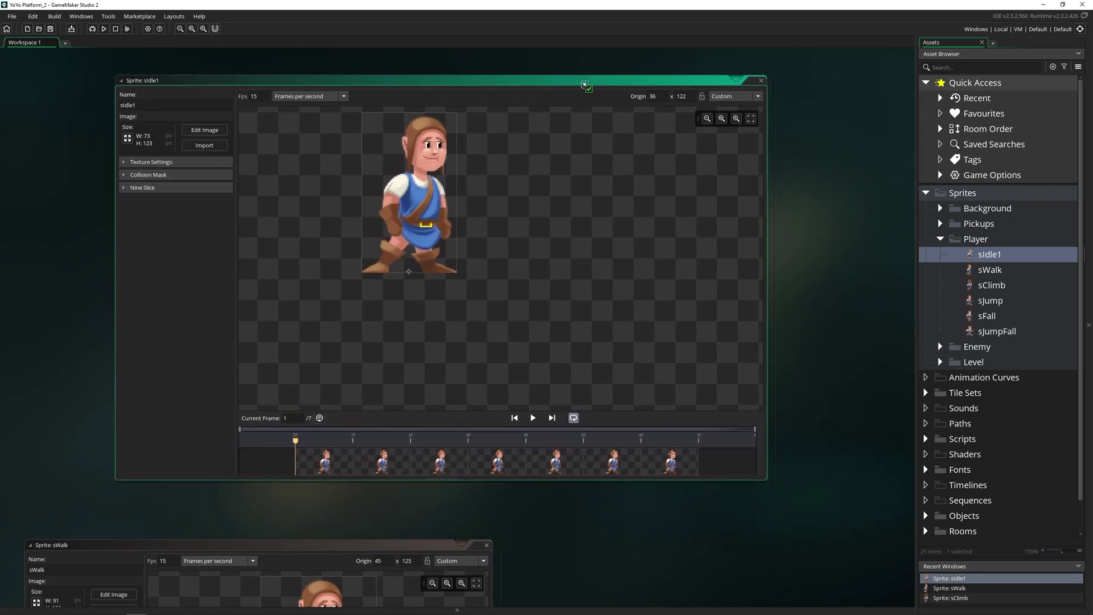
{"action": "left_click", "coordinate": [174, 103]}
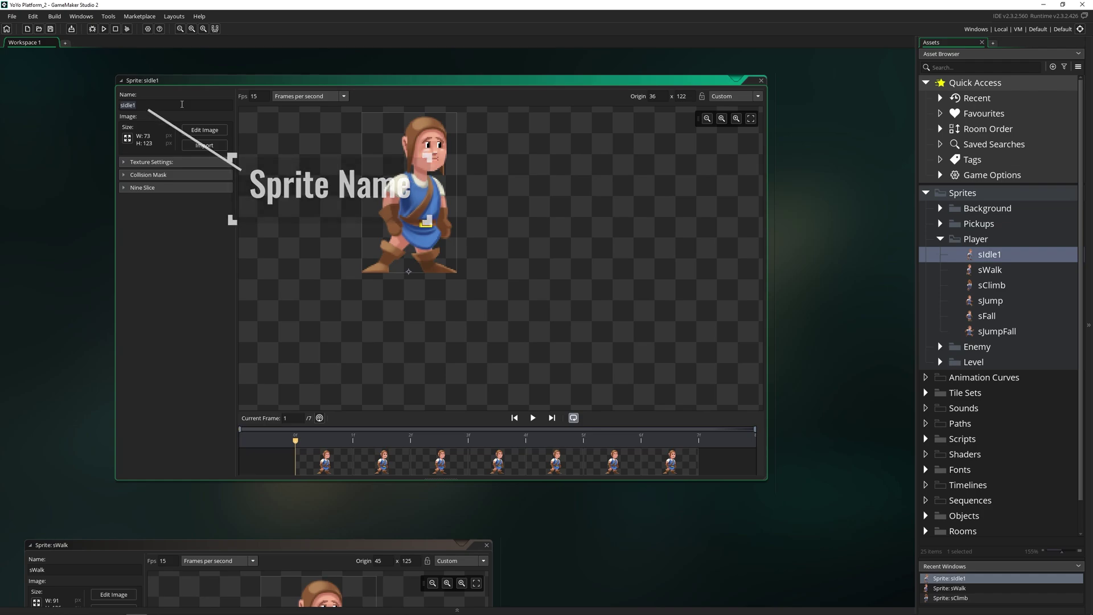
{"action": "left_click", "coordinate": [128, 106]}
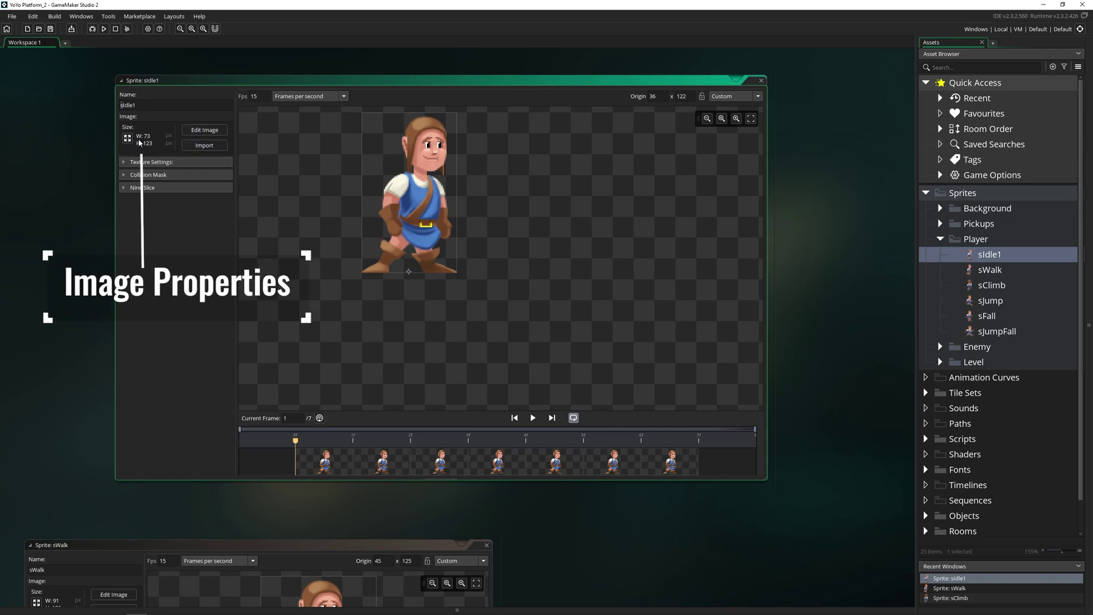
{"action": "left_click", "coordinate": [127, 138]}
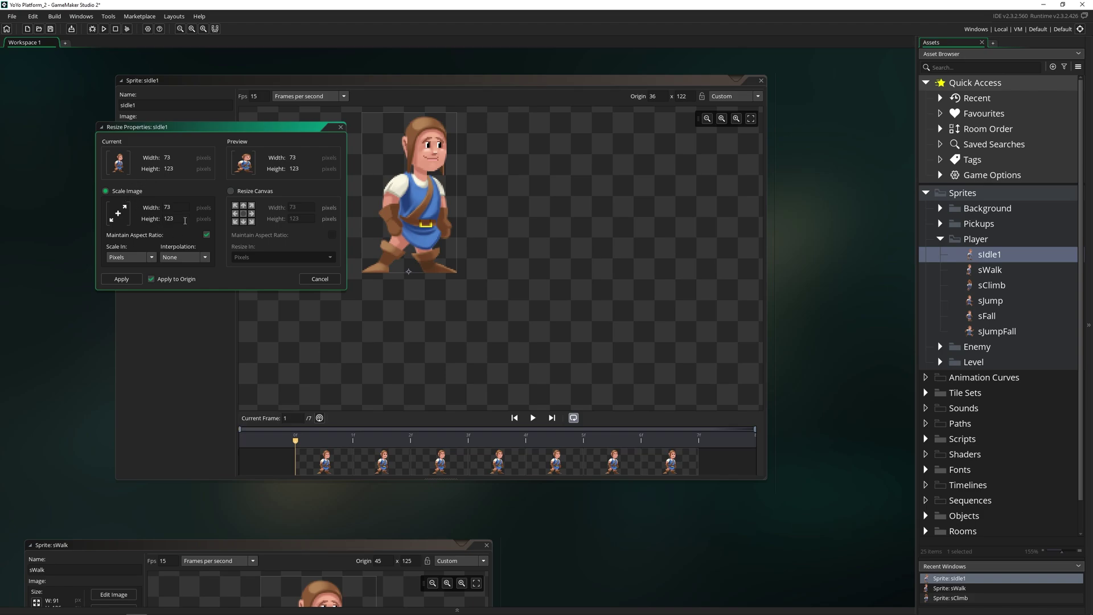
Review Scale In (Pixels) and Interpolation (None), choose Resize Canvas, then cancel without changes
{"action": "left_click", "coordinate": [140, 258]}
{"action": "left_click", "coordinate": [137, 257]}
{"action": "left_click", "coordinate": [193, 258]}
{"action": "left_click", "coordinate": [192, 257]}
{"action": "left_click", "coordinate": [254, 191]}
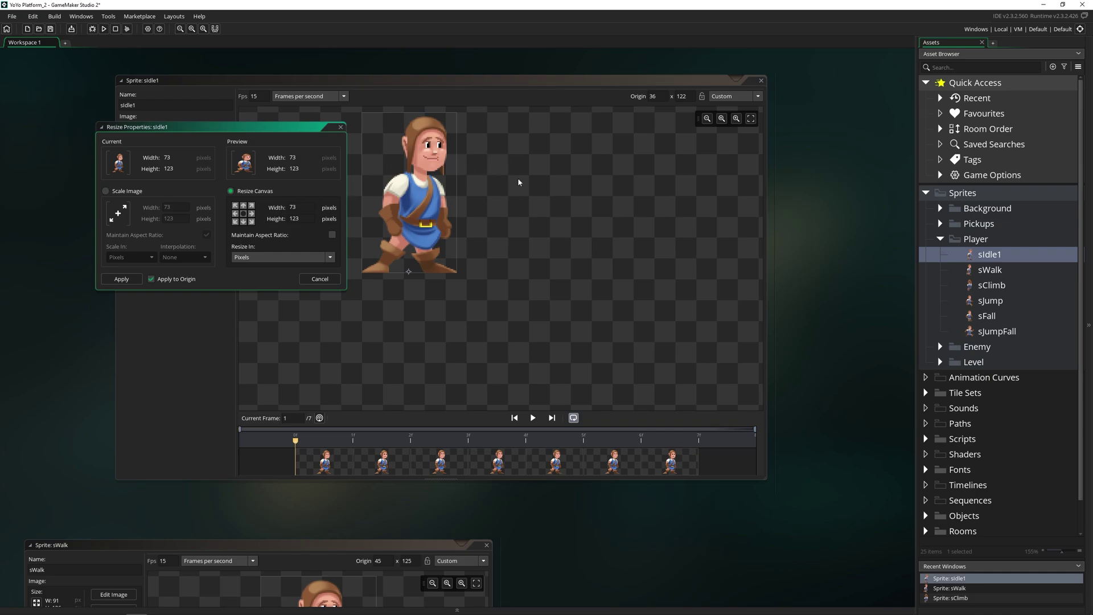
{"action": "left_click", "coordinate": [312, 278]}
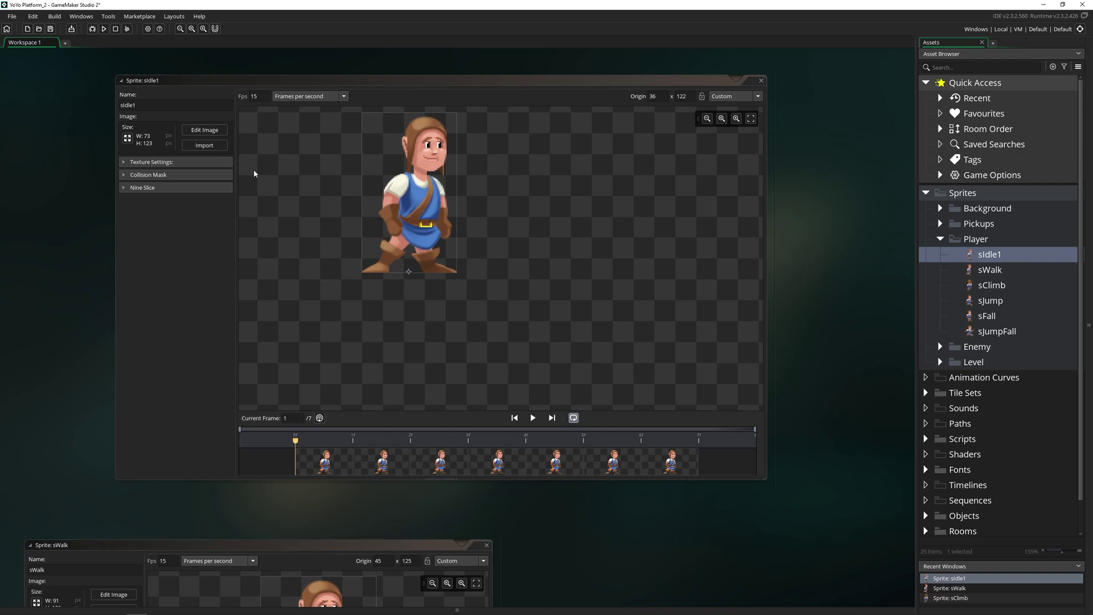
{"action": "left_click", "coordinate": [192, 135]}
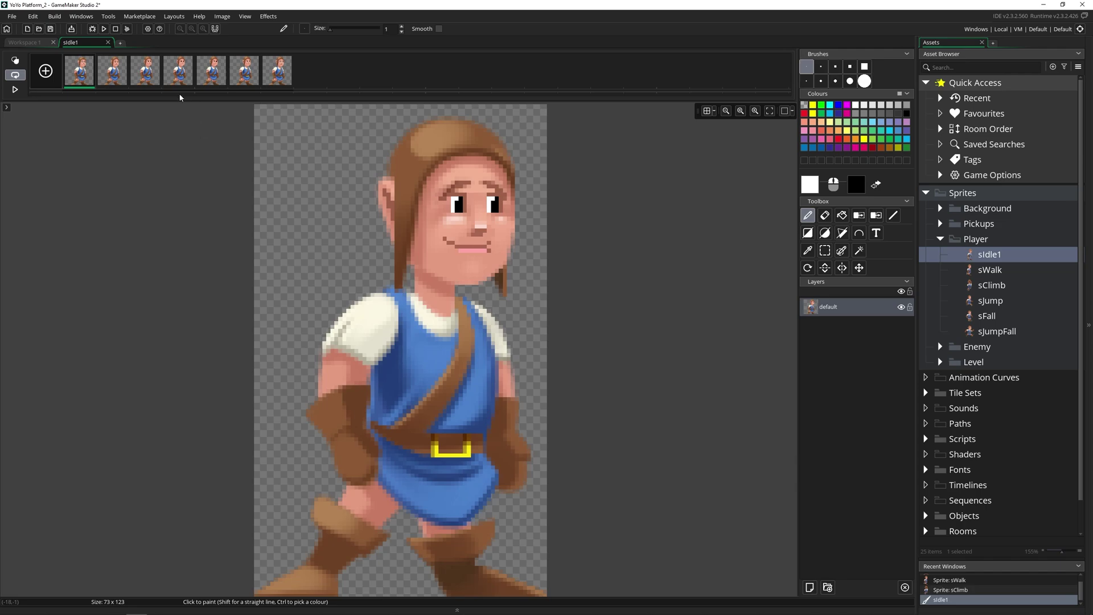
{"action": "left_click", "coordinate": [108, 42]}
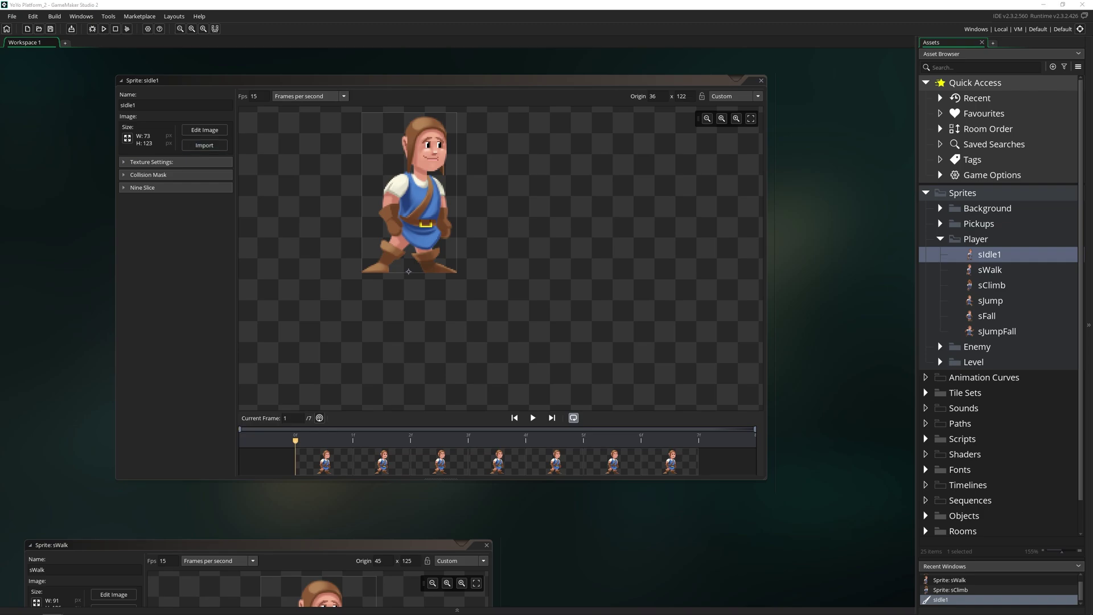
Import Player Idle 2 (1).png from File Explorer as a new sprite
{"action": "left_click_drag", "start_coordinate": [0, 183], "coordinate": [743, 233]}
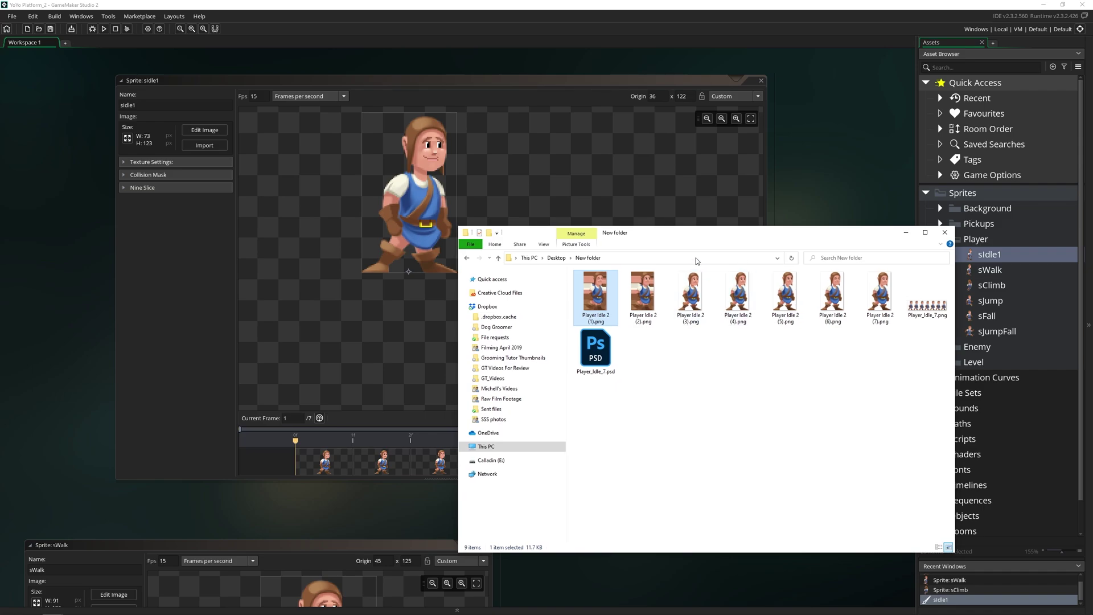
{"action": "left_click_drag", "start_coordinate": [735, 240], "coordinate": [555, 222]}
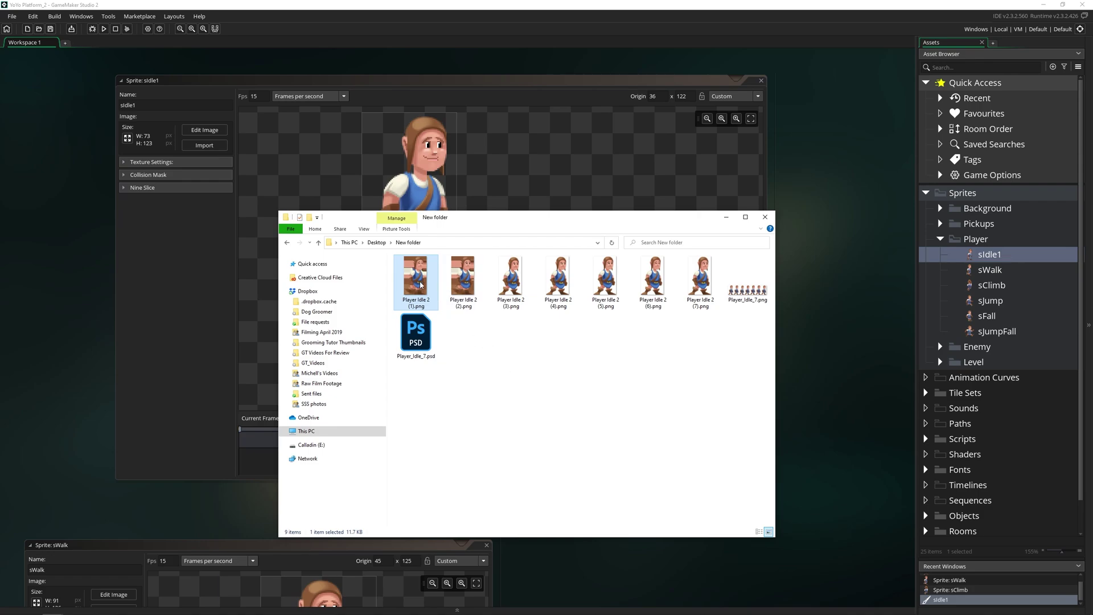
{"action": "left_click_drag", "start_coordinate": [426, 290], "coordinate": [942, 241]}
Add frames Player Idle 2 (2) through (7).png to the new sprite
{"action": "left_click_drag", "start_coordinate": [564, 228], "coordinate": [682, 191]}
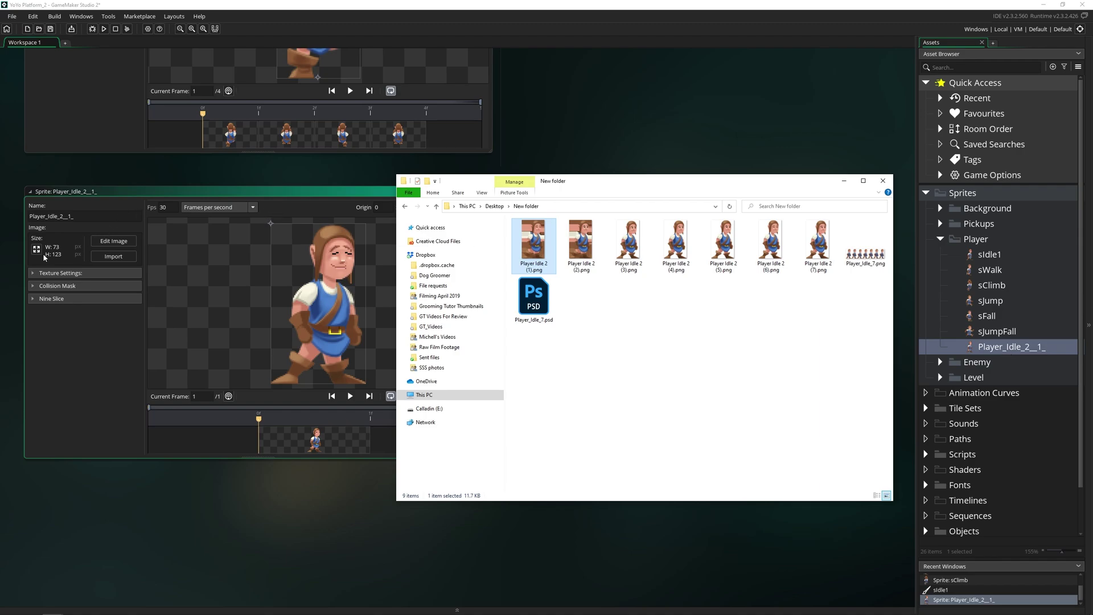
{"action": "left_click_drag", "start_coordinate": [616, 180], "coordinate": [745, 191]}
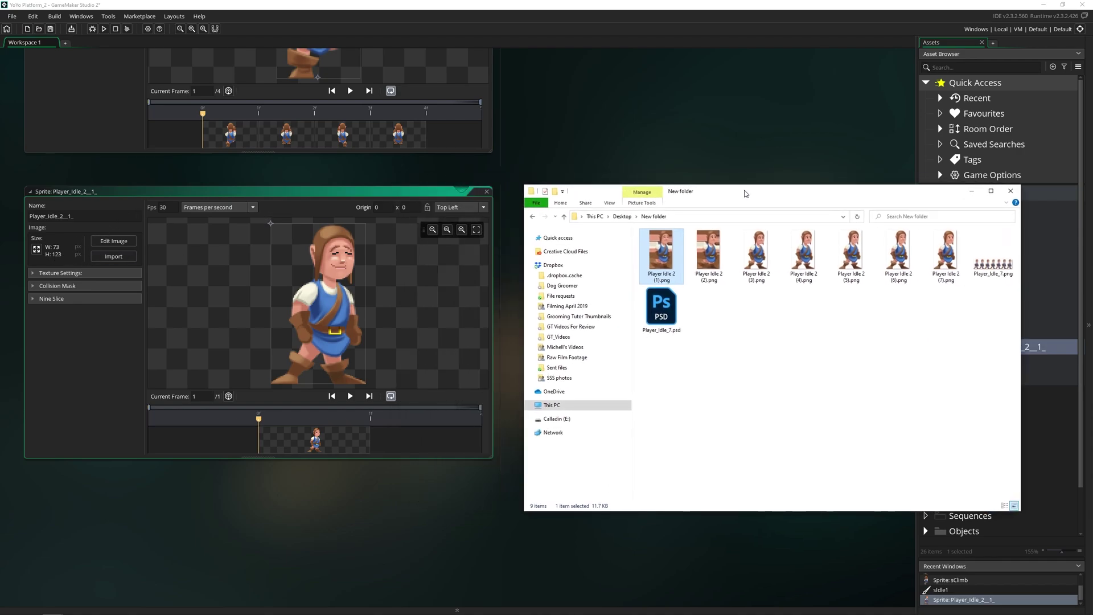
{"action": "left_click", "coordinate": [717, 245]}
{"action": "left_click", "coordinate": [934, 259], "text": "shift"}
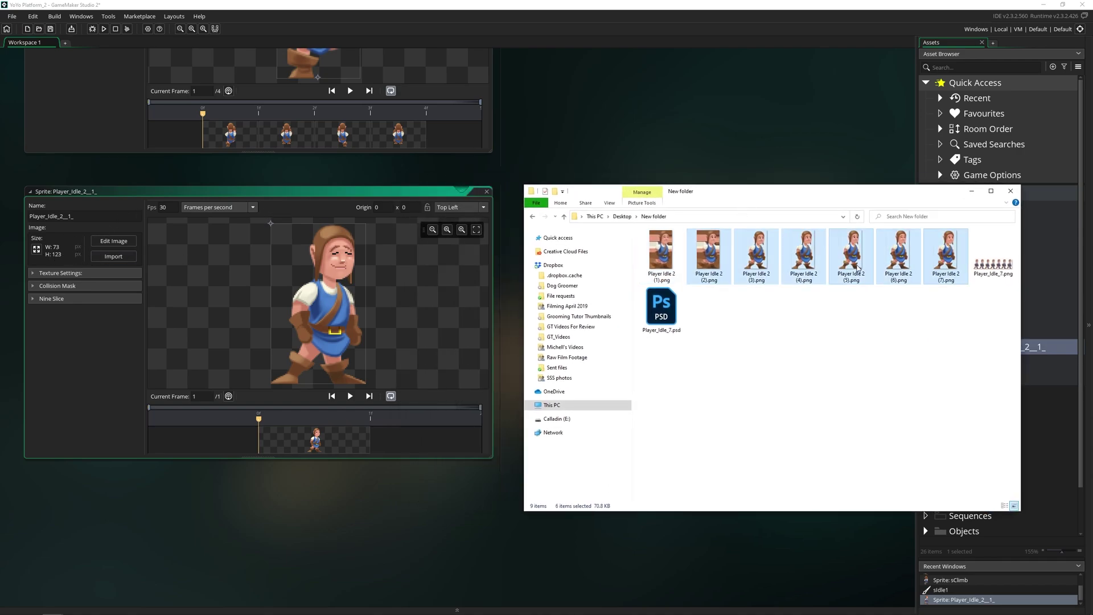
{"action": "left_click_drag", "start_coordinate": [719, 267], "coordinate": [387, 440]}
Change the sprite's frame rate from 30 to 15 fps and preview the animation
{"action": "left_click", "coordinate": [299, 436]}
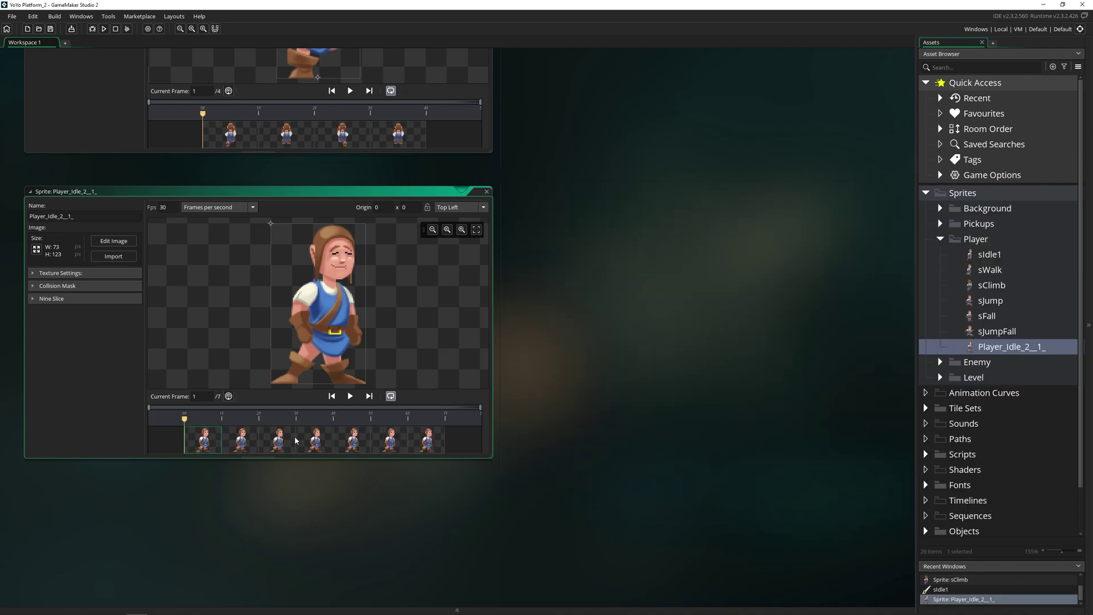
{"action": "left_click", "coordinate": [351, 397]}
{"action": "left_click", "coordinate": [352, 397]}
{"action": "left_click", "coordinate": [170, 207]}
{"action": "type", "text": "15"}
{"action": "left_click", "coordinate": [350, 396]}
{"action": "left_click", "coordinate": [351, 397]}
Rename the sprite to sIdle2
{"action": "type", "text": "sIdle2"}
{"action": "key", "text": "Return"}
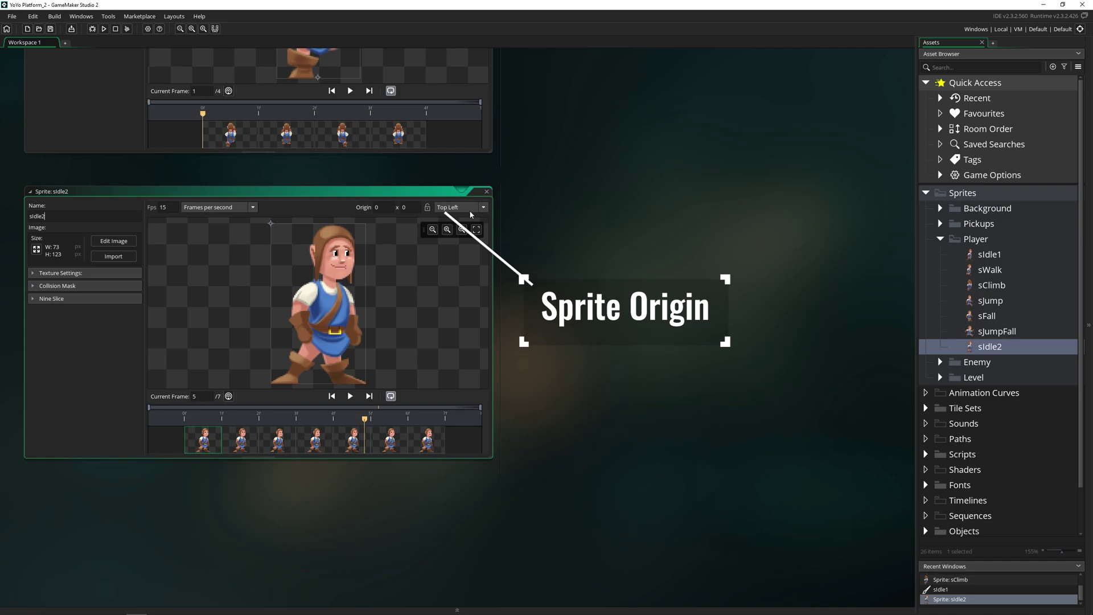
{"action": "middle_click_drag", "start_coordinate": [559, 88], "coordinate": [564, 290]}
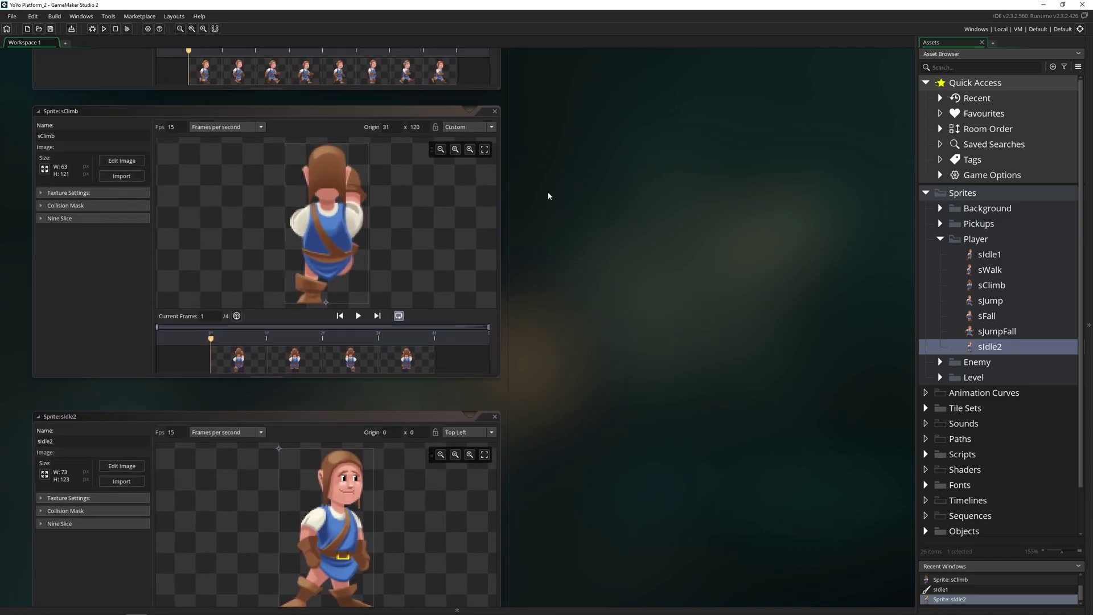
Scroll the Asset Browser down toward the Rooms folder
{"action": "left_click", "coordinate": [481, 129]}
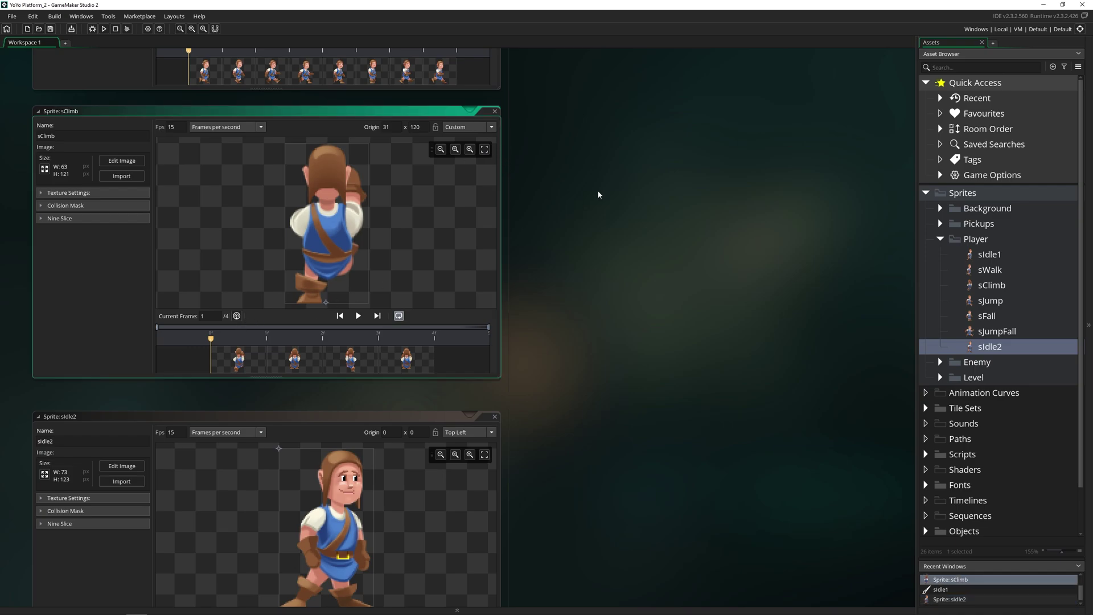
{"action": "scroll", "coordinate": [598, 193], "scroll_direction": "up", "scroll_amount": 5}
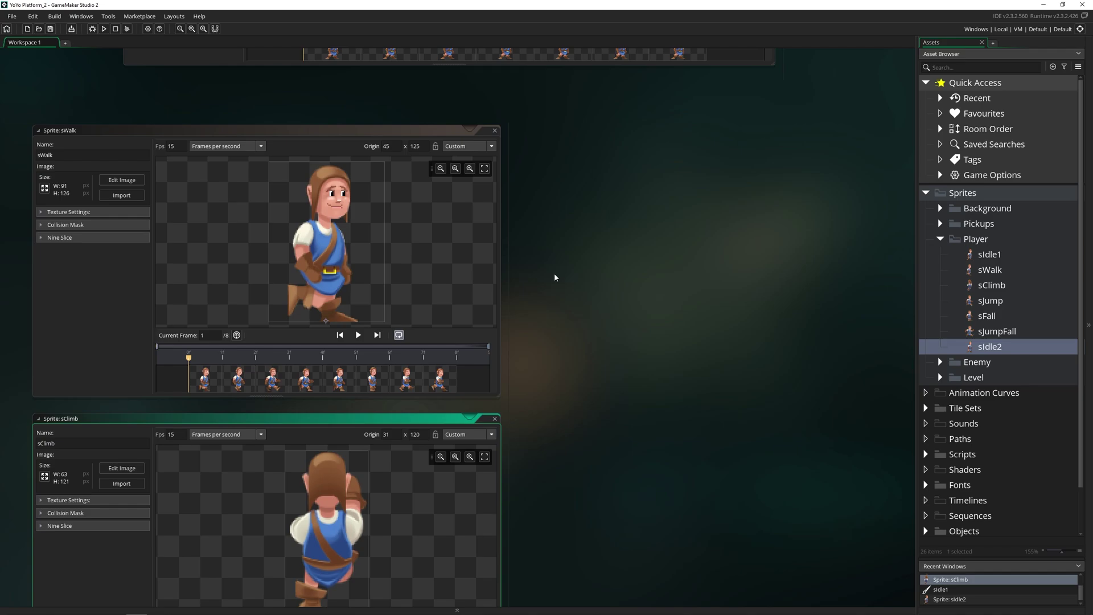
{"action": "scroll", "coordinate": [555, 272], "scroll_direction": "down", "scroll_amount": 8}
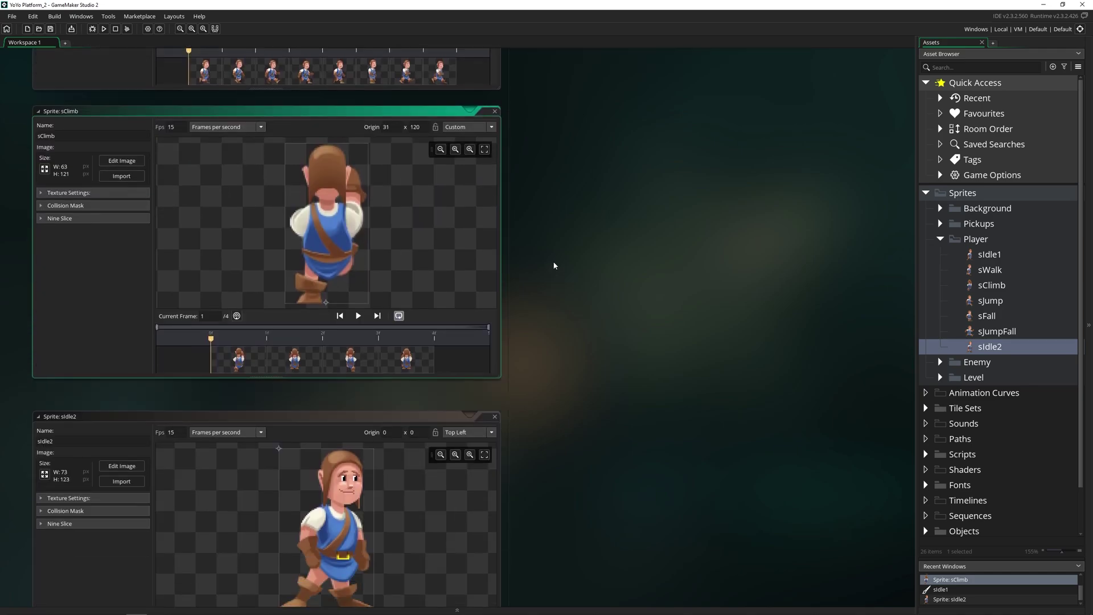
{"action": "scroll", "coordinate": [555, 263], "scroll_direction": "down", "scroll_amount": 1}
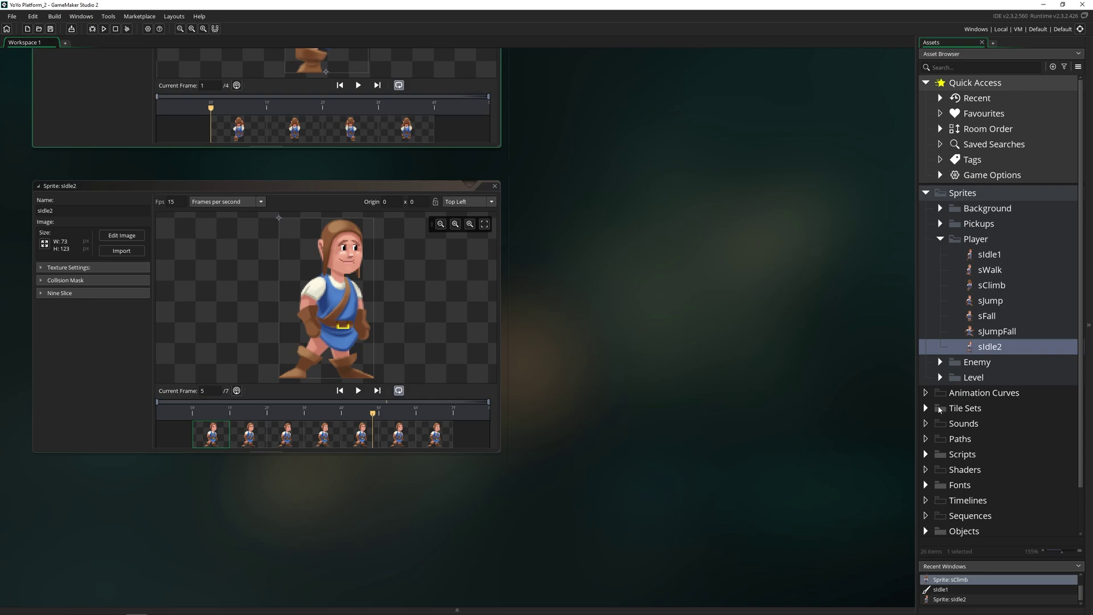
{"action": "scroll", "coordinate": [925, 471], "scroll_direction": "down", "scroll_amount": 3}
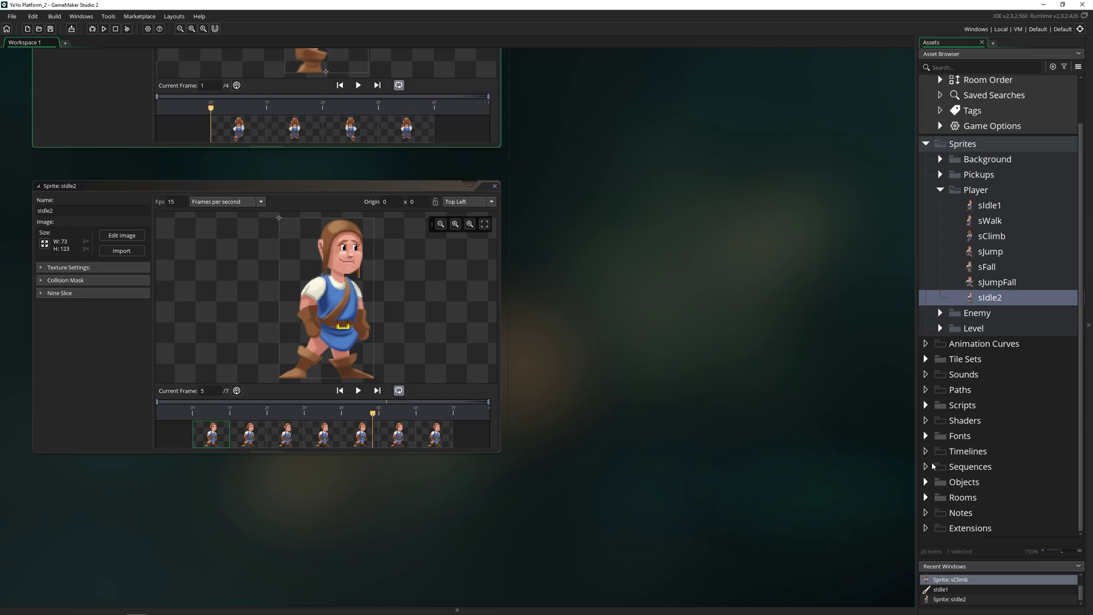
Open the rGrass room from the Rooms folder and make Hills the active layer
{"action": "left_click", "coordinate": [925, 497]}
{"action": "left_click", "coordinate": [956, 512]}
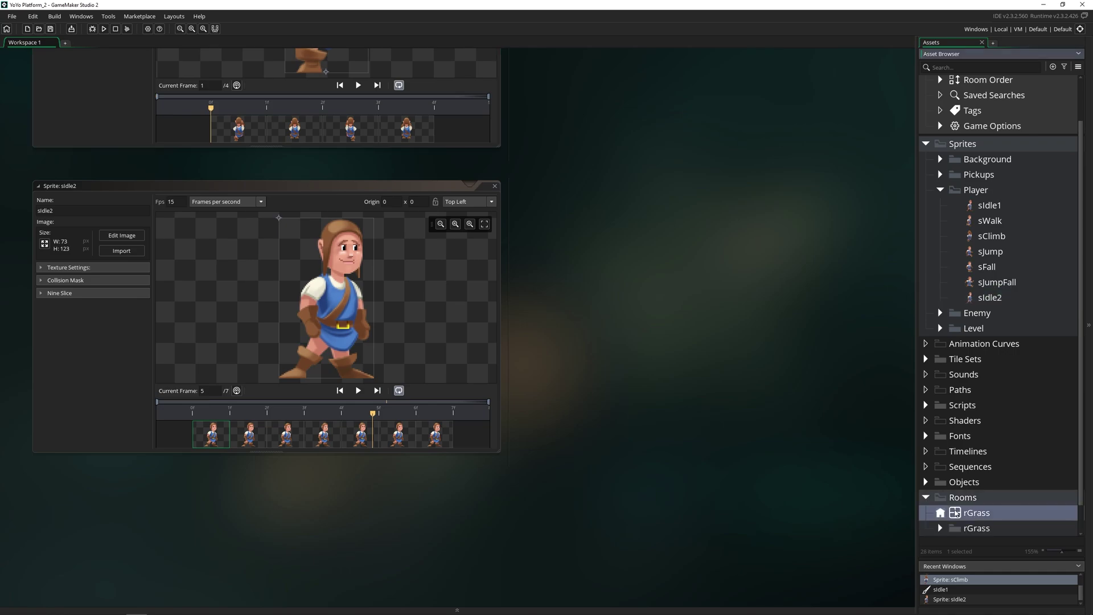
{"action": "double_click", "coordinate": [956, 513]}
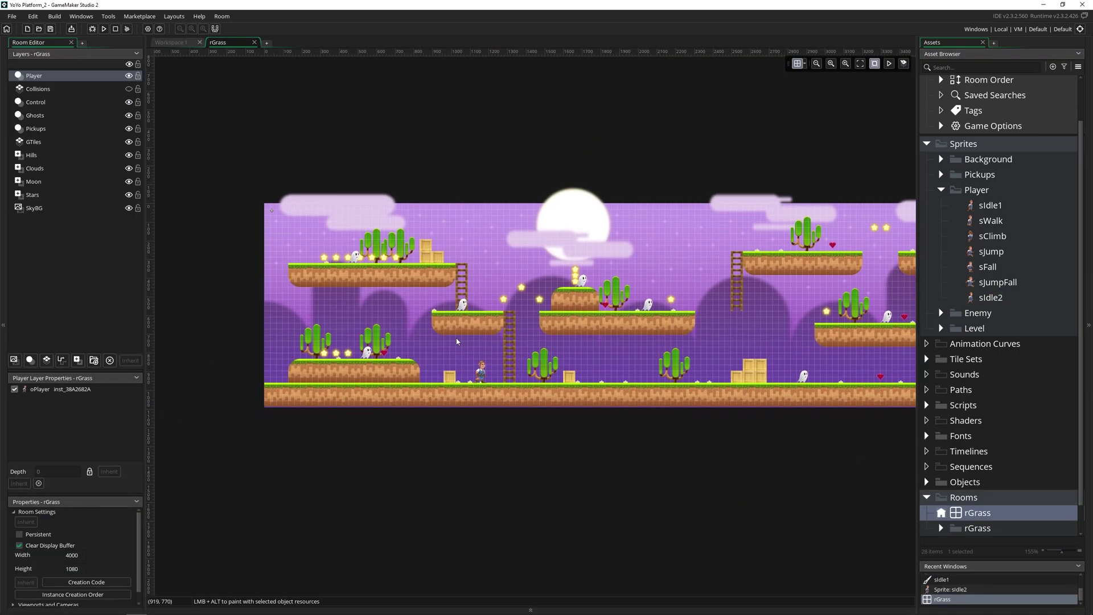
{"action": "scroll", "coordinate": [512, 370], "scroll_direction": "up", "scroll_amount": 6, "text": "ctrl"}
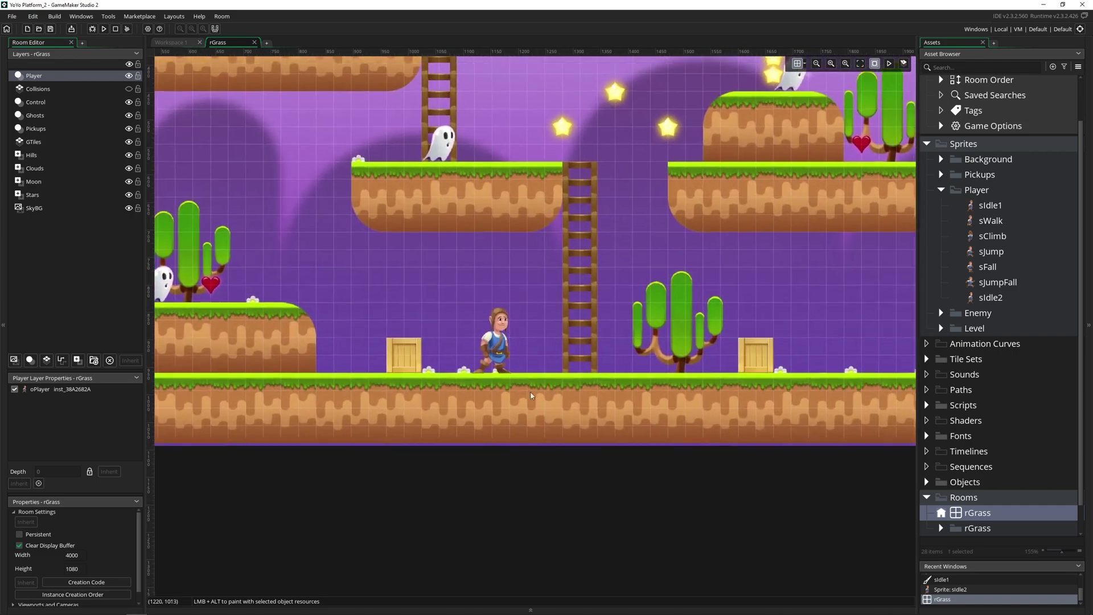
{"action": "scroll", "coordinate": [531, 395], "scroll_direction": "up", "scroll_amount": 1, "text": "ctrl"}
{"action": "left_click", "coordinate": [55, 155]}
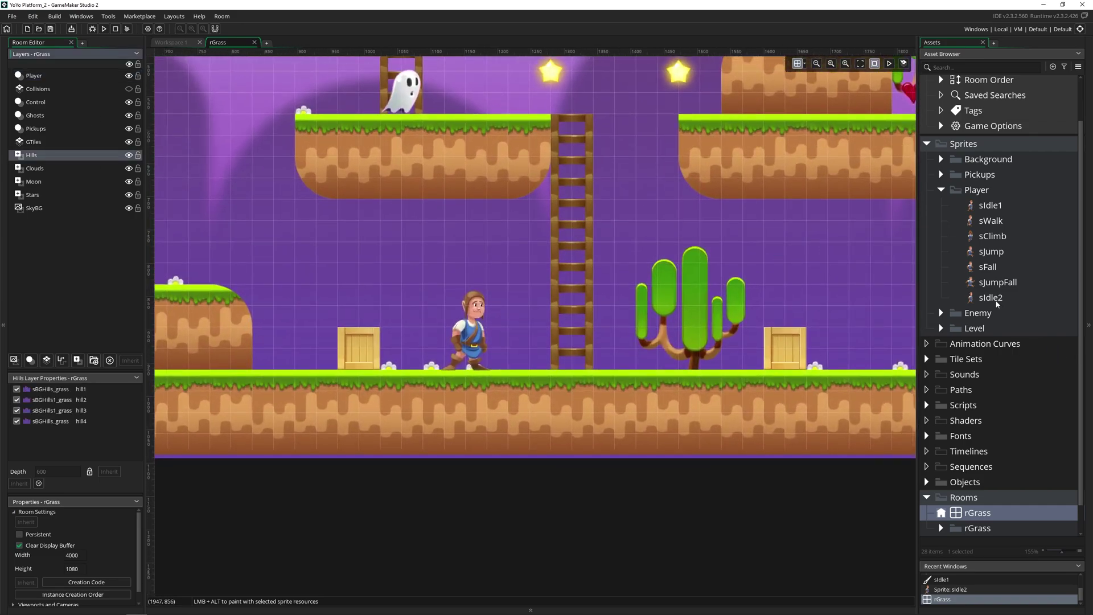
Place sIdle2 and sIdle1 instances side by side in the room
{"action": "left_click_drag", "start_coordinate": [997, 302], "coordinate": [504, 293]}
{"action": "scroll", "coordinate": [502, 365], "scroll_direction": "up", "scroll_amount": 3, "text": "ctrl"}
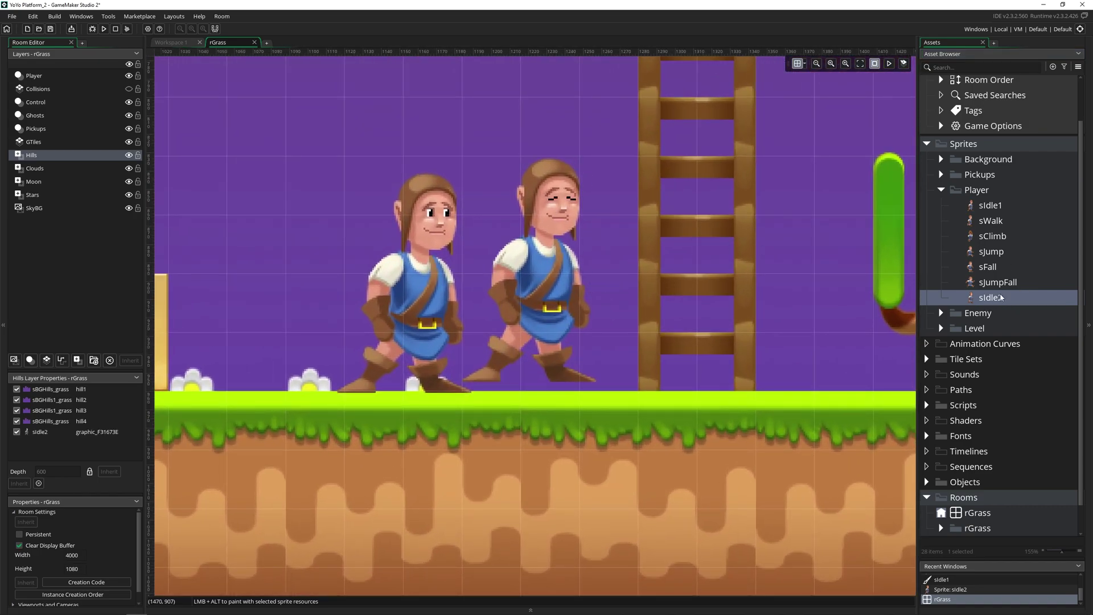
{"action": "left_click_drag", "start_coordinate": [988, 206], "coordinate": [689, 398]}
{"action": "left_click_drag", "start_coordinate": [642, 304], "coordinate": [230, 300]}
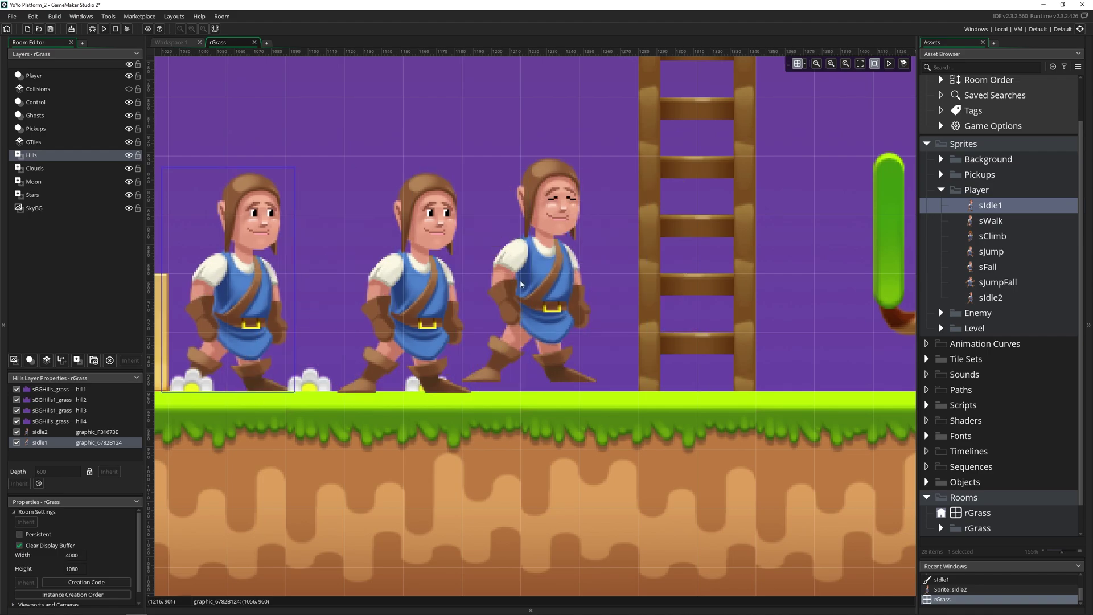
{"action": "scroll", "coordinate": [342, 257], "scroll_direction": "left", "scroll_amount": 2}
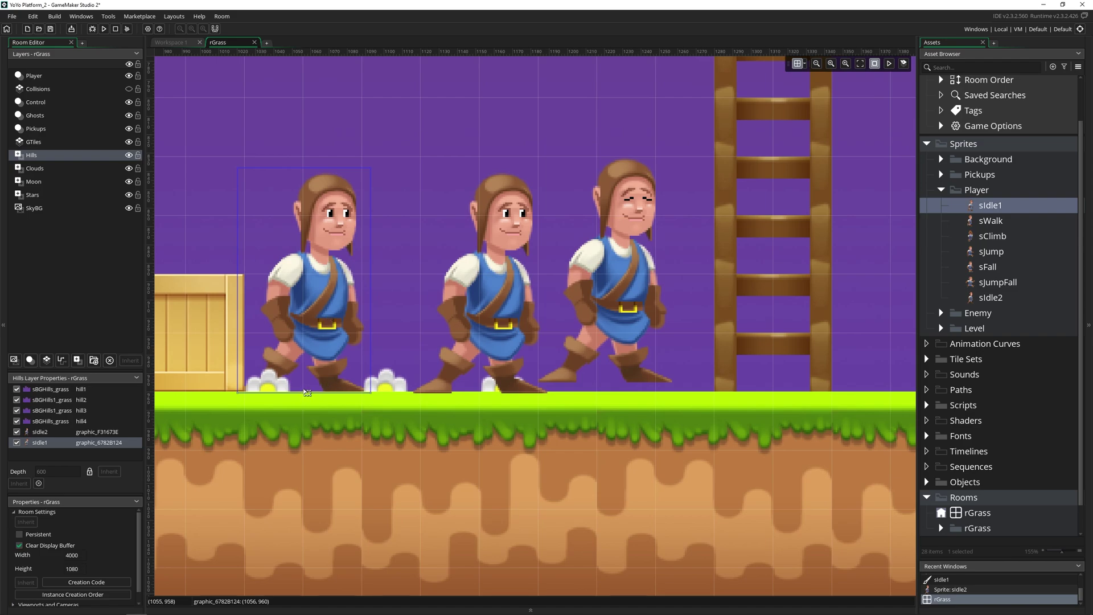
{"action": "left_click_drag", "start_coordinate": [307, 392], "coordinate": [359, 394]}
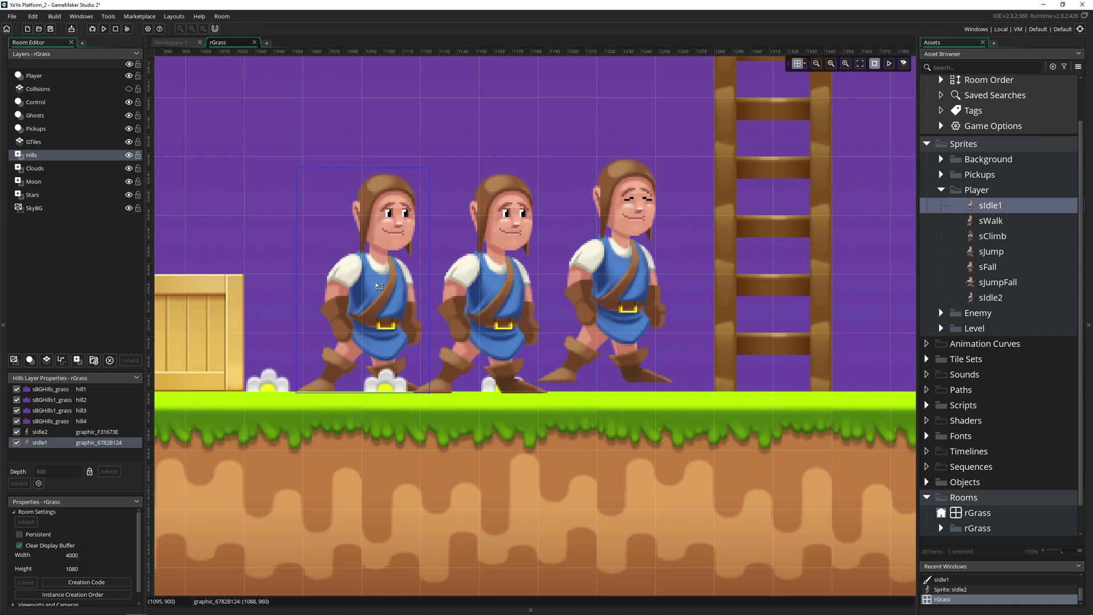
Delete the sIdle1 and sIdle2 instances, acknowledging the warning
{"action": "key", "text": "Delete"}
{"action": "left_click", "coordinate": [497, 333]}
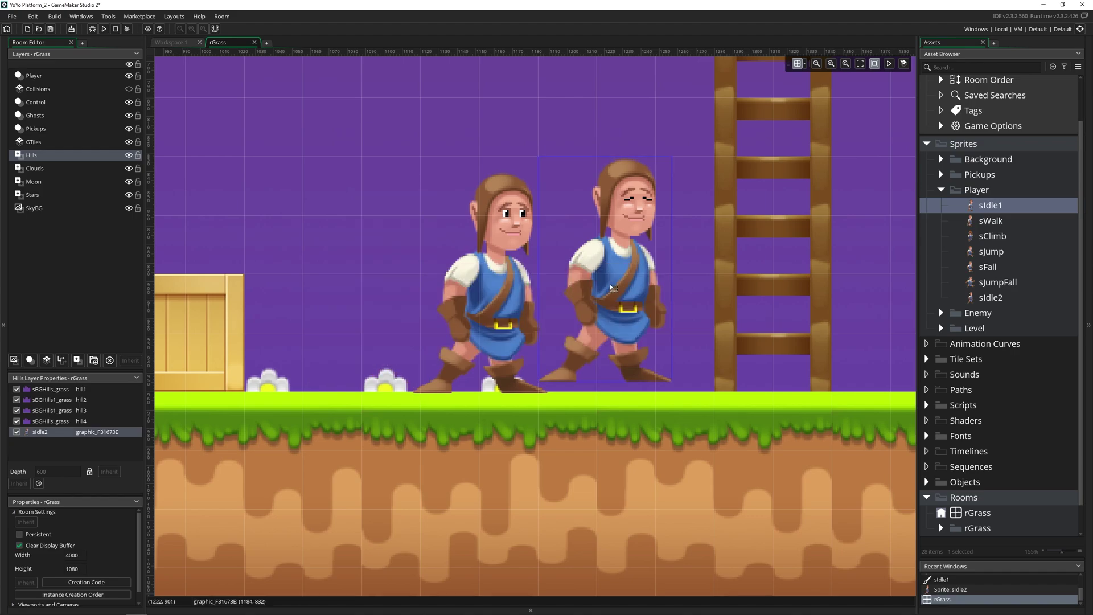
{"action": "left_click", "coordinate": [497, 332]}
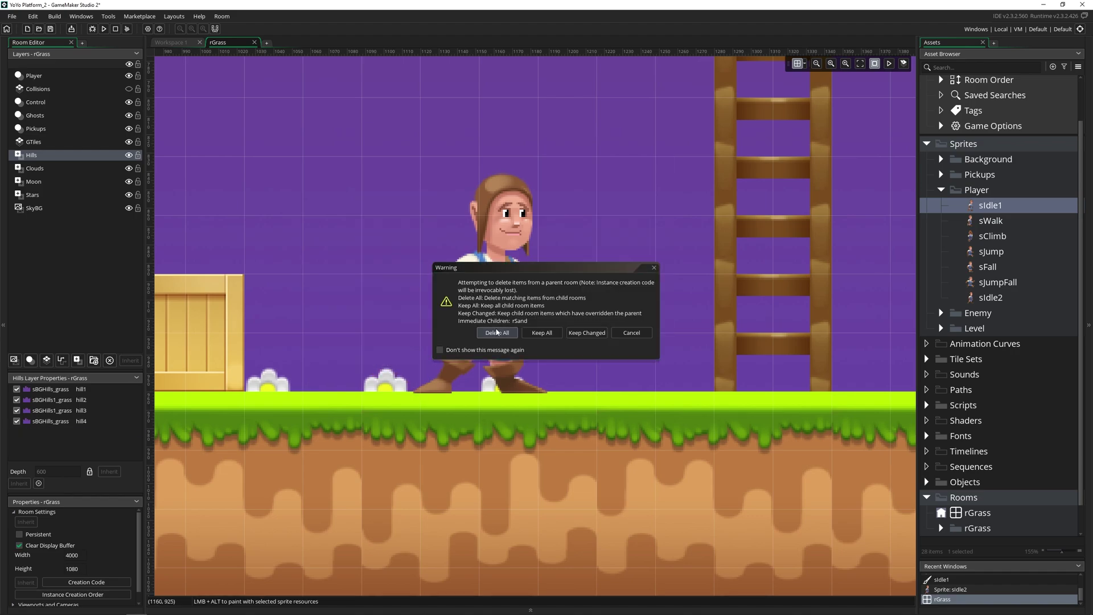
Close the rGrass room and bring the sIdle2 sprite editor fully into view
{"action": "left_click", "coordinate": [254, 42]}
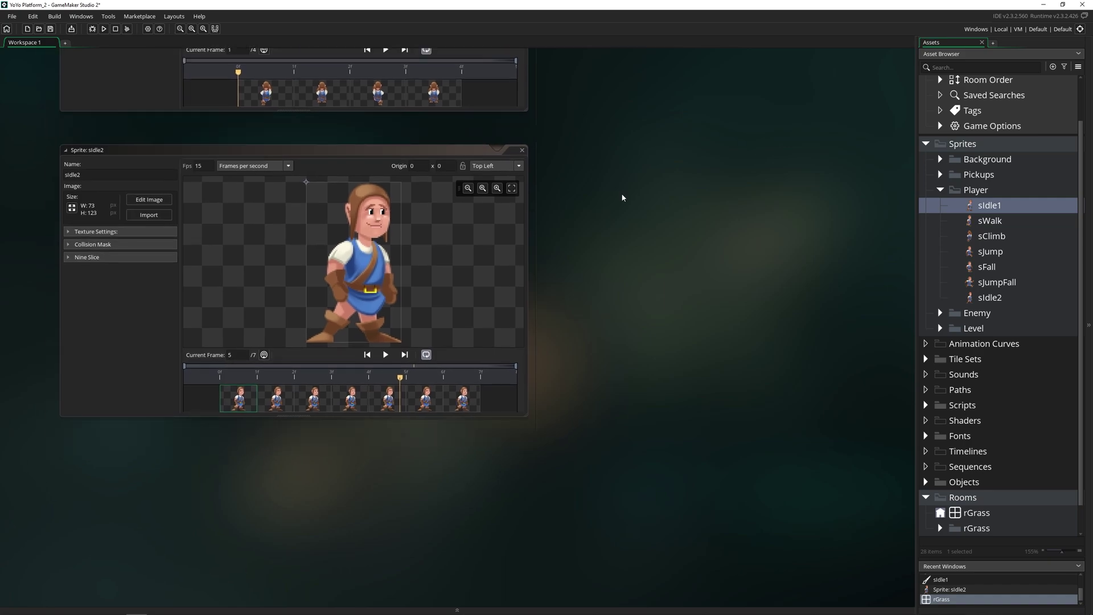
{"action": "scroll", "coordinate": [543, 195], "scroll_direction": "up", "scroll_amount": 5}
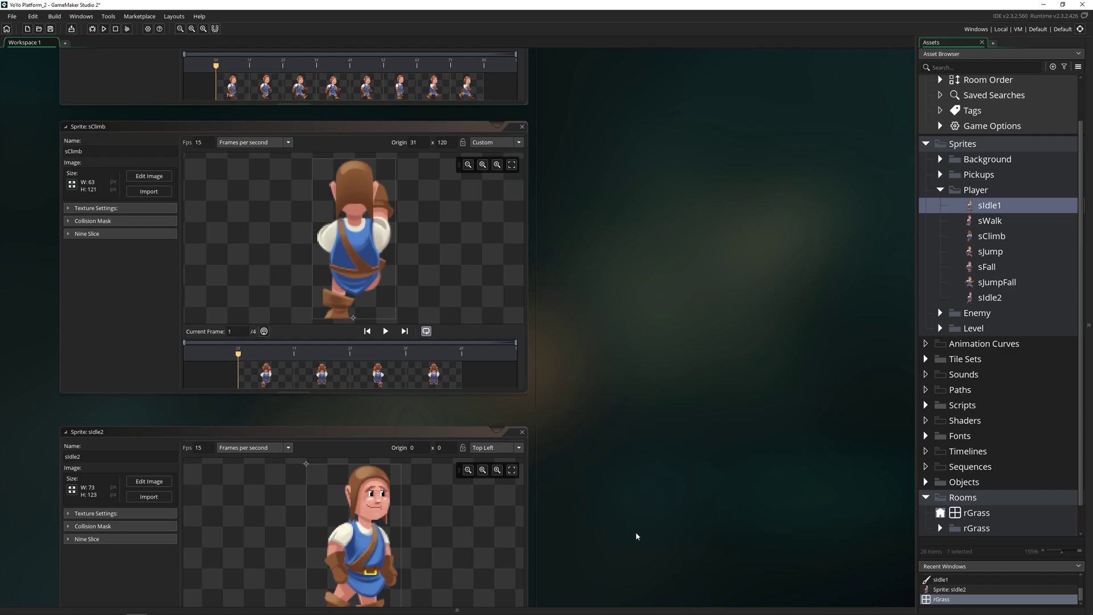
{"action": "middle_click_drag", "start_coordinate": [609, 507], "coordinate": [604, 296]}
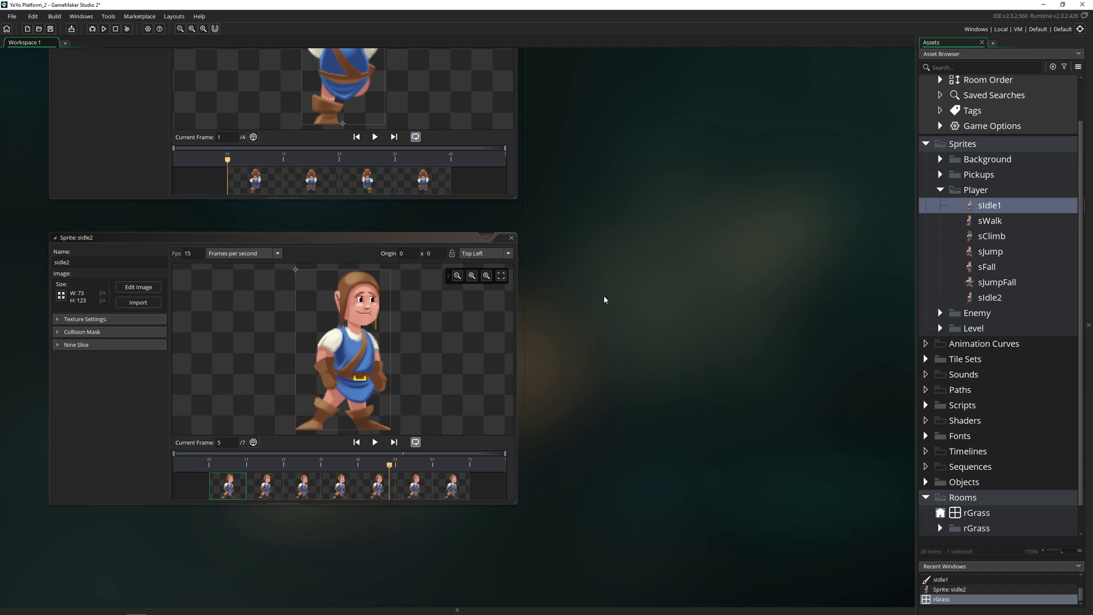
Check sClimb's Custom origin, then place sIdle2's origin at the character's feet
{"action": "scroll", "coordinate": [603, 295], "scroll_direction": "up", "scroll_amount": 3}
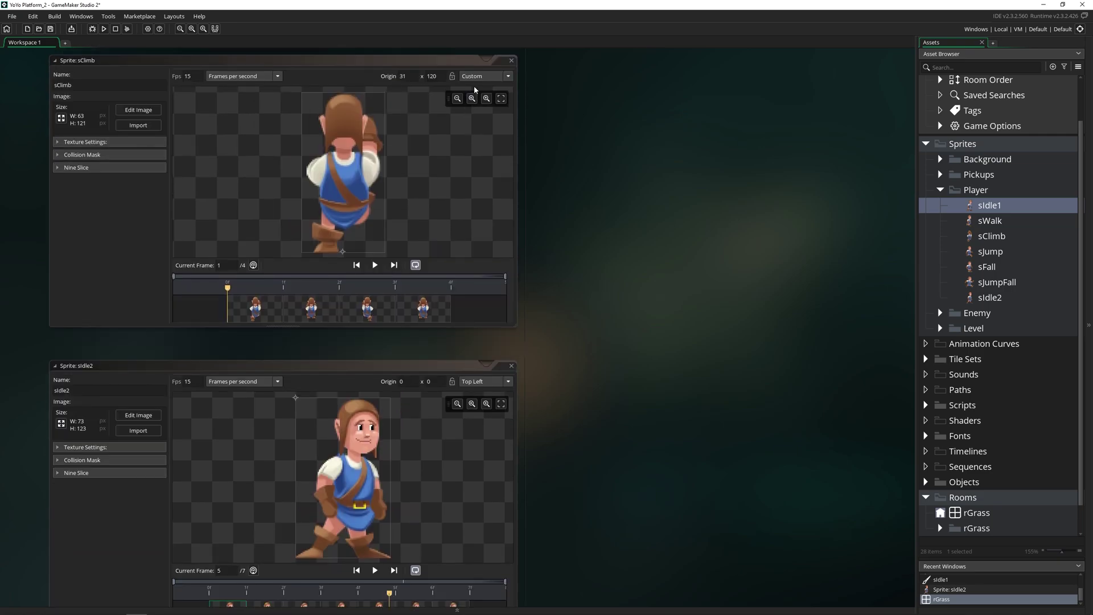
{"action": "left_click", "coordinate": [485, 76]}
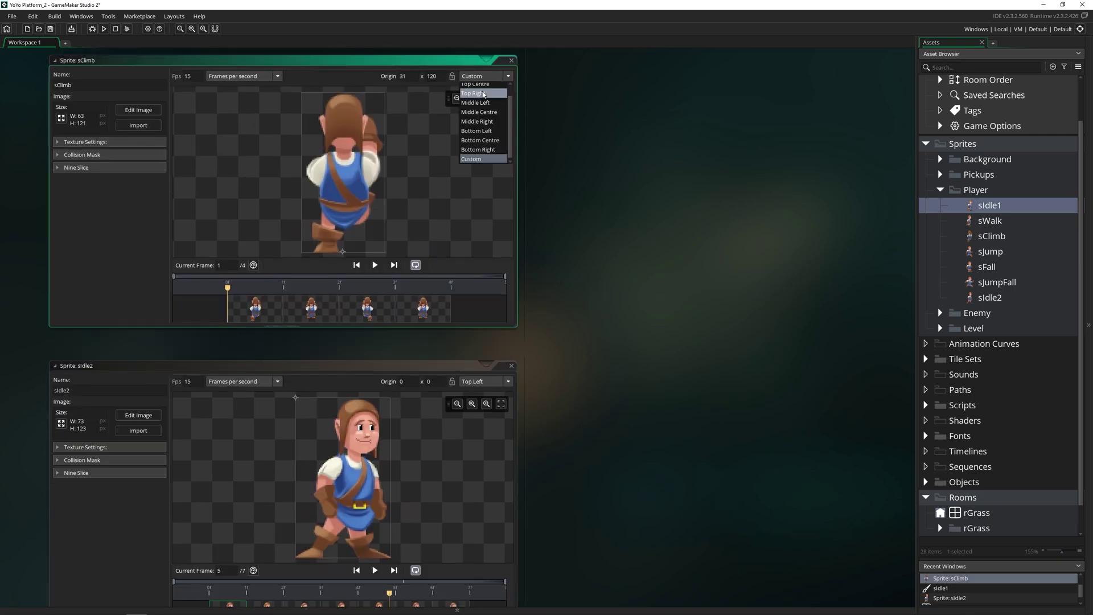
{"action": "left_click", "coordinate": [481, 76]}
{"action": "scroll", "coordinate": [570, 374], "scroll_direction": "down", "scroll_amount": 2}
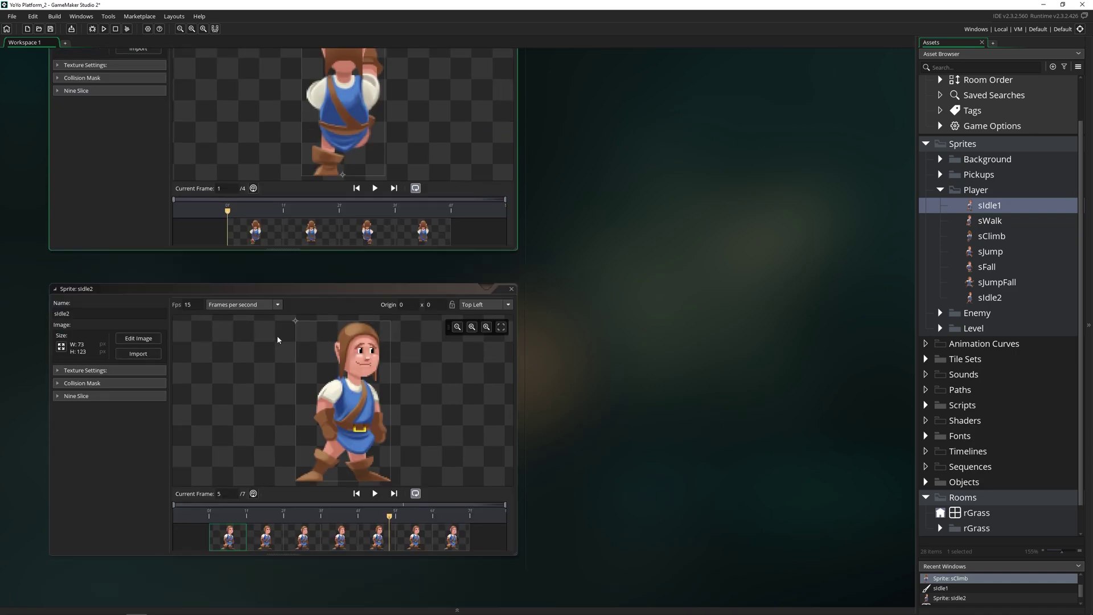
{"action": "left_click", "coordinate": [304, 326]}
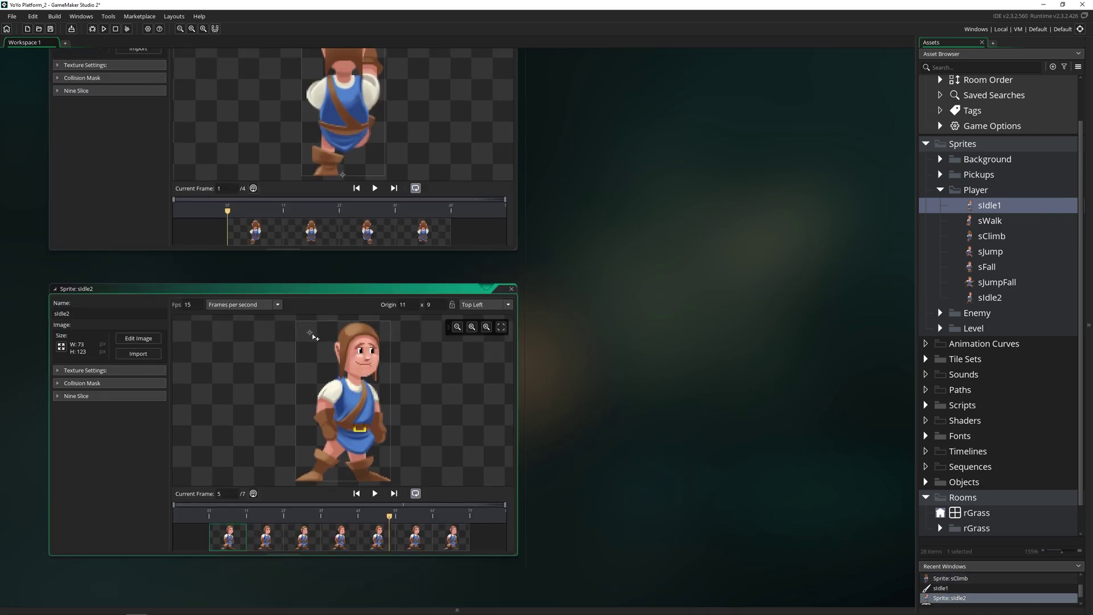
{"action": "left_click", "coordinate": [342, 457]}
{"action": "left_click", "coordinate": [345, 480]}
{"action": "left_click", "coordinate": [345, 482]}
Set sIdle2's origin to exactly 31, 120 to match sClimb
{"action": "scroll", "coordinate": [552, 341], "scroll_direction": "up", "scroll_amount": 3}
{"action": "left_click", "coordinate": [393, 128]}
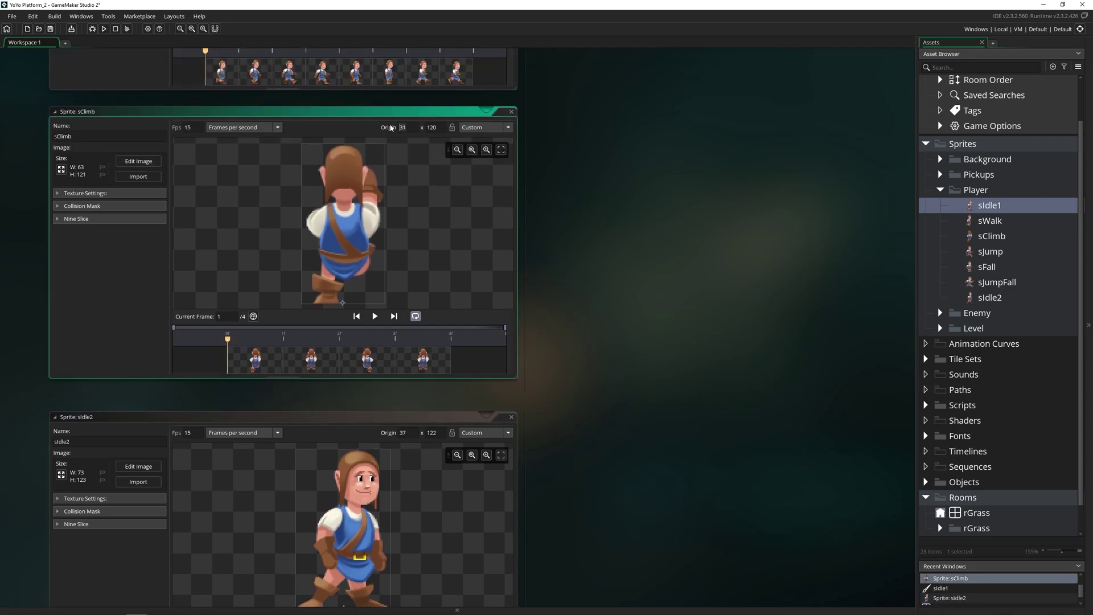
{"action": "double_click", "coordinate": [403, 433]}
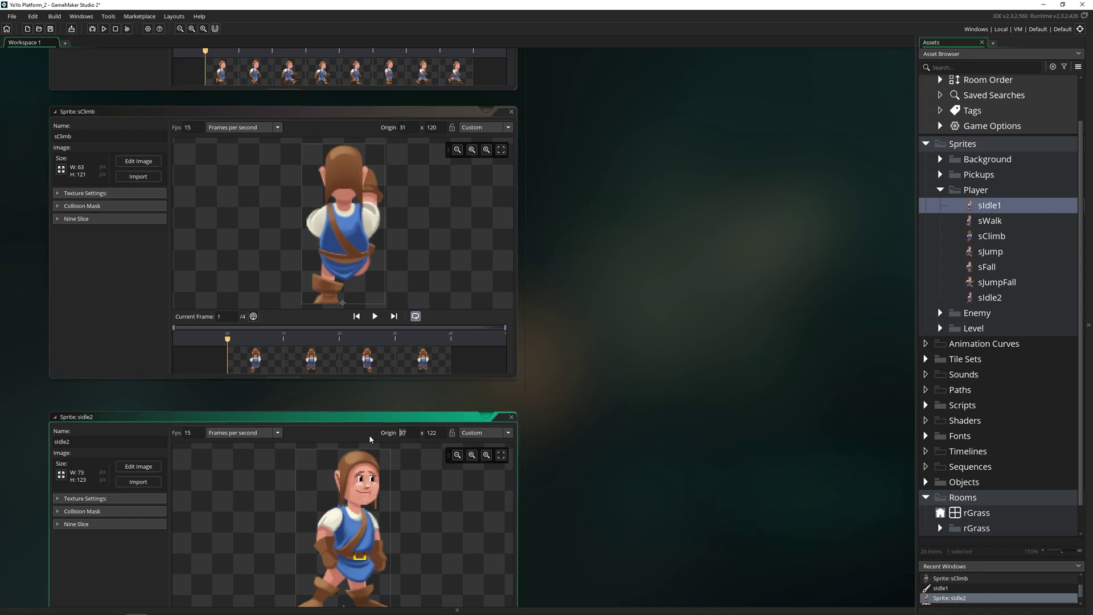
{"action": "type", "text": "31"}
{"action": "key", "text": "Tab"}
{"action": "type", "text": "120"}
{"action": "key", "text": "Tab"}
{"action": "scroll", "coordinate": [576, 435], "scroll_direction": "down", "scroll_amount": 2}
{"action": "scroll", "coordinate": [564, 422], "scroll_direction": "down", "scroll_amount": 2}
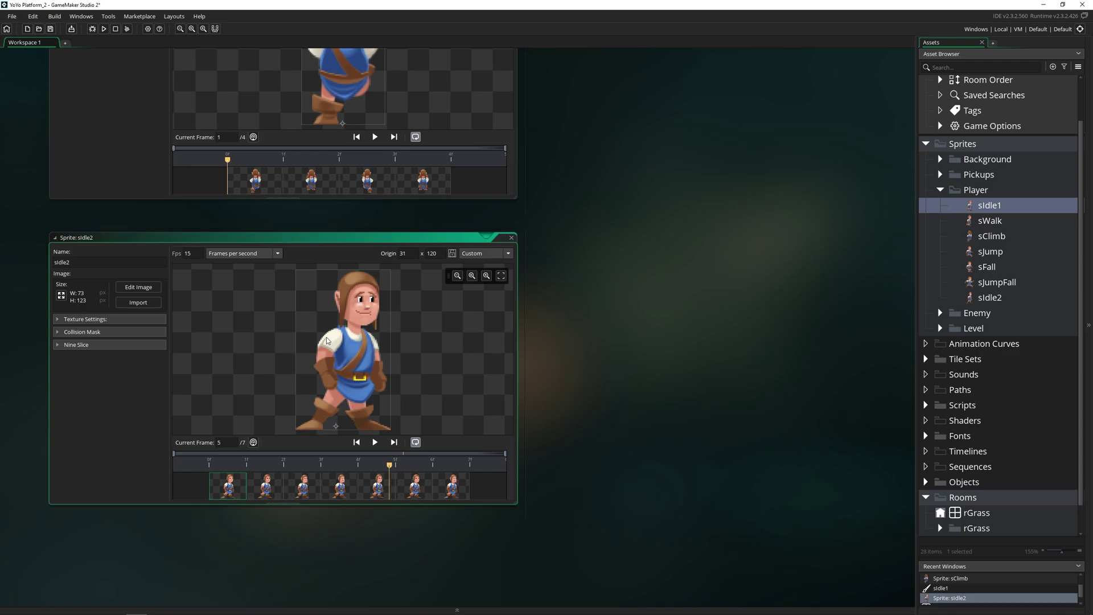
Import Player_Idle_7.png from File Explorer into the Player sprites folder
{"action": "key", "text": "alt+Tab"}
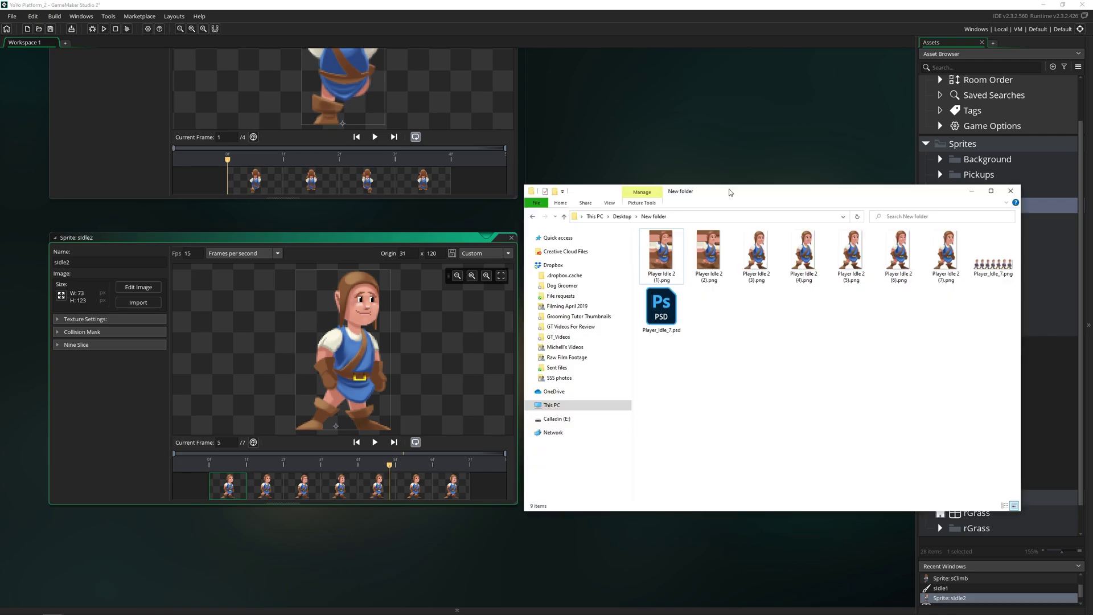
{"action": "left_click_drag", "start_coordinate": [727, 195], "coordinate": [499, 156]}
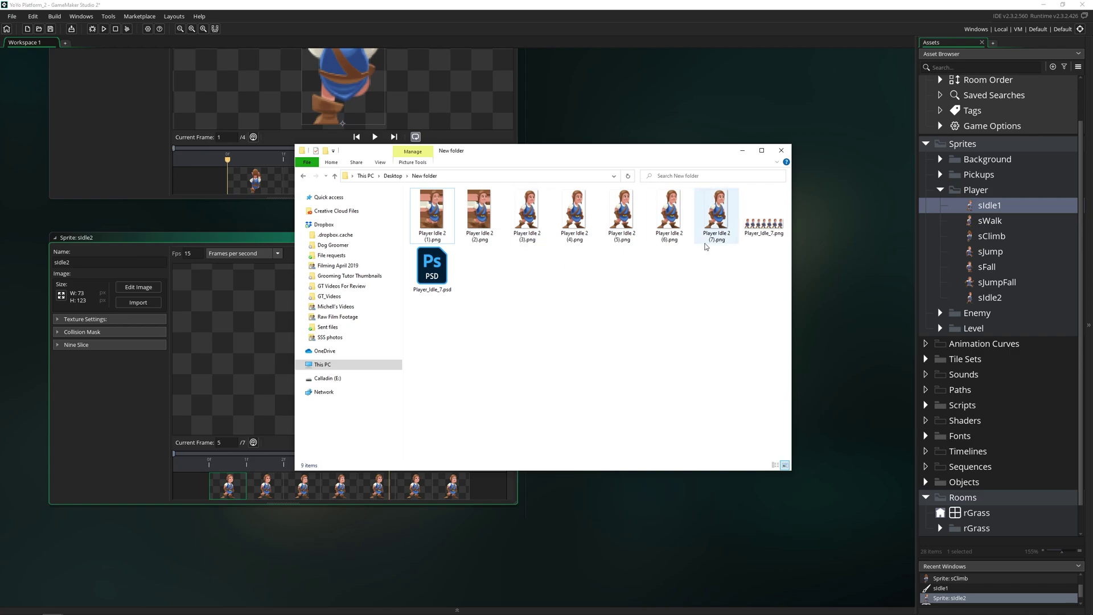
{"action": "left_click", "coordinate": [763, 219]}
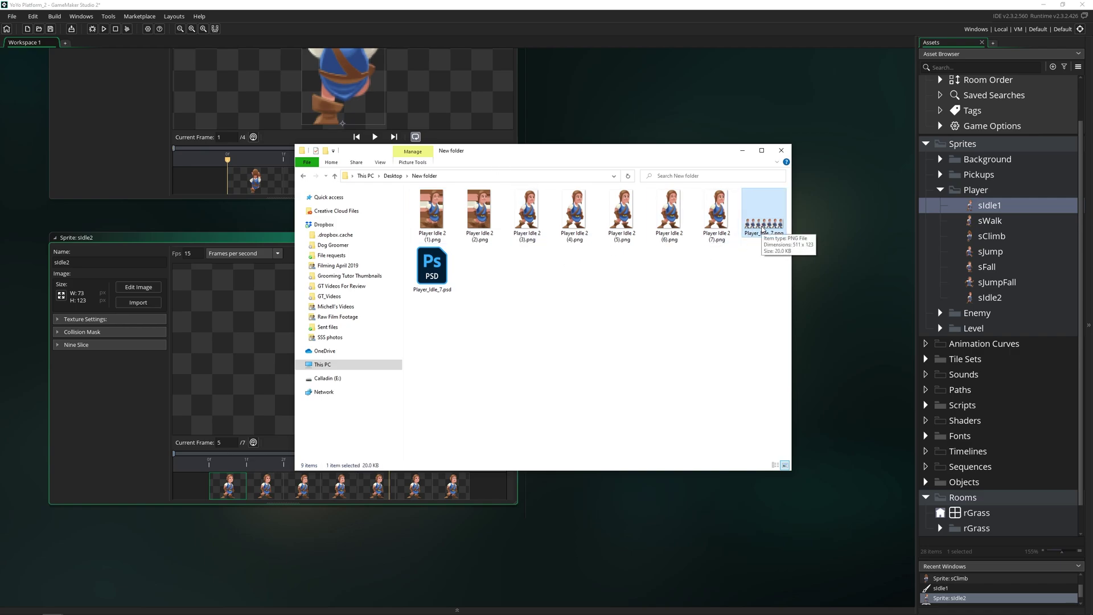
{"action": "left_click_drag", "start_coordinate": [763, 229], "coordinate": [978, 191]}
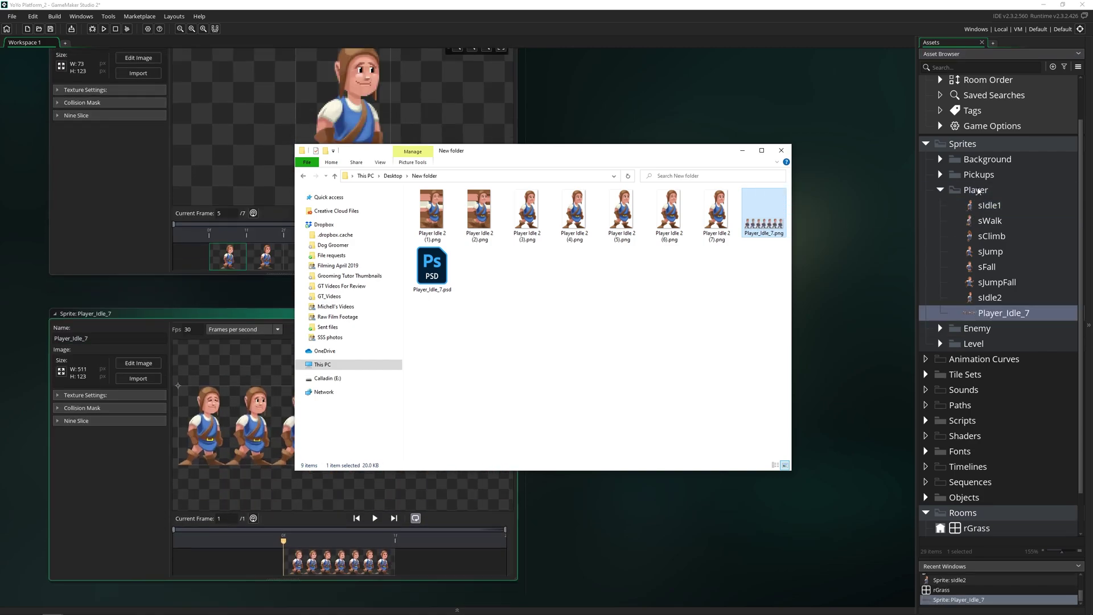
{"action": "left_click", "coordinate": [978, 190]}
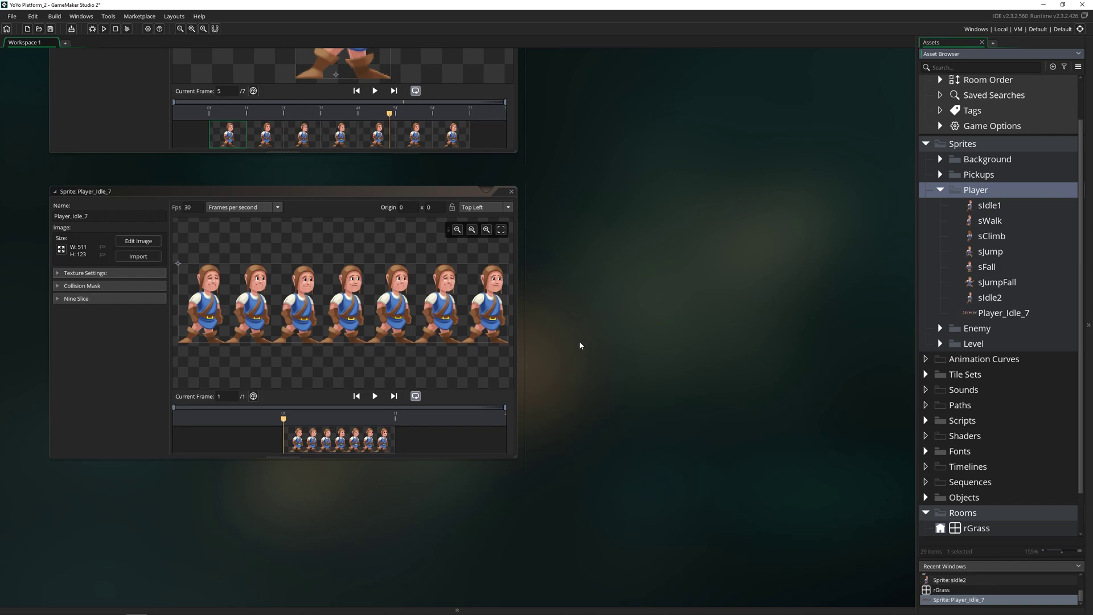
Open Player_Idle_7 in the Image Editor and review the Convert to Frames values
{"action": "double_click", "coordinate": [336, 444]}
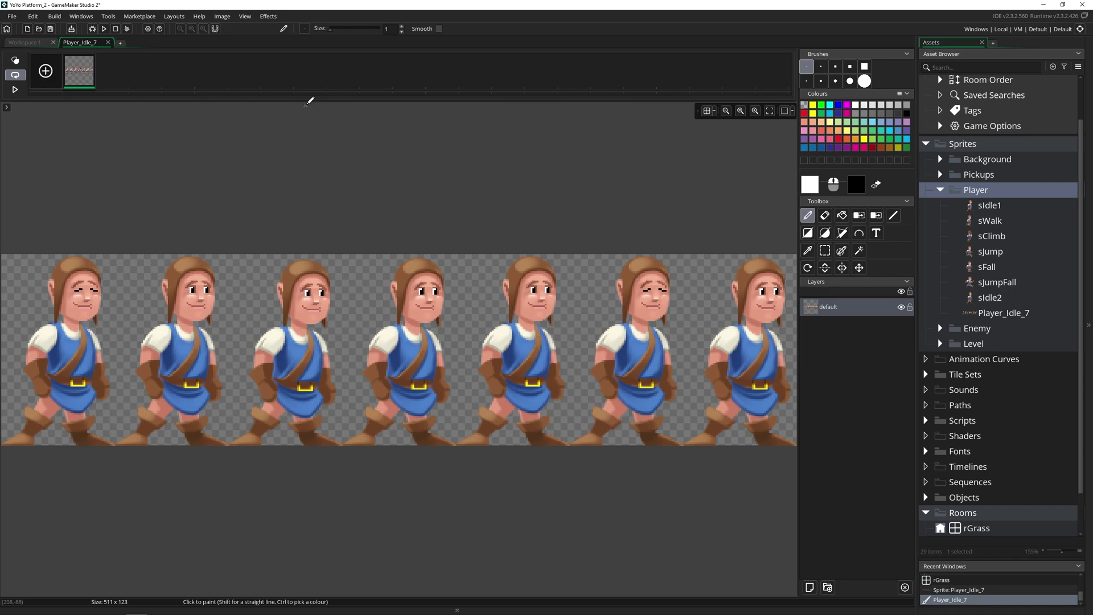
{"action": "left_click", "coordinate": [222, 17]}
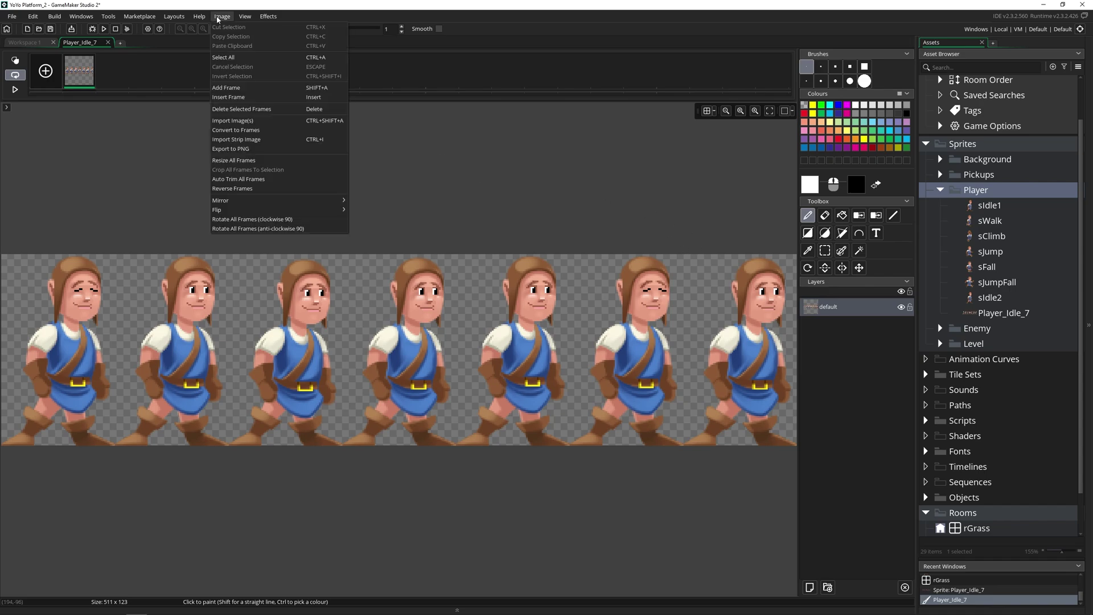
{"action": "left_click", "coordinate": [236, 130]}
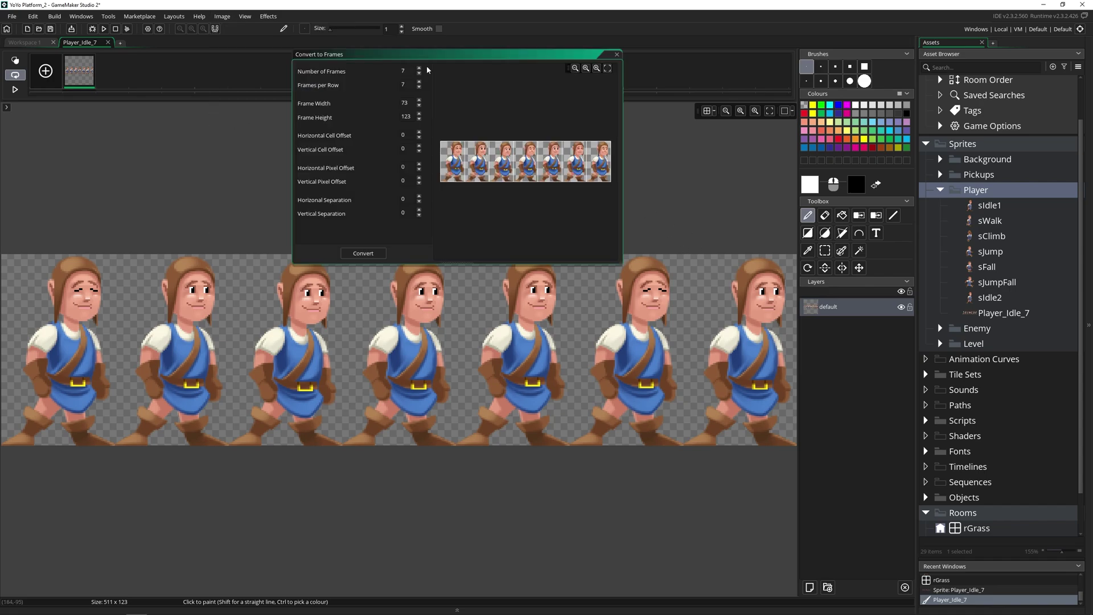
{"action": "left_click_drag", "start_coordinate": [428, 69], "coordinate": [270, 164]}
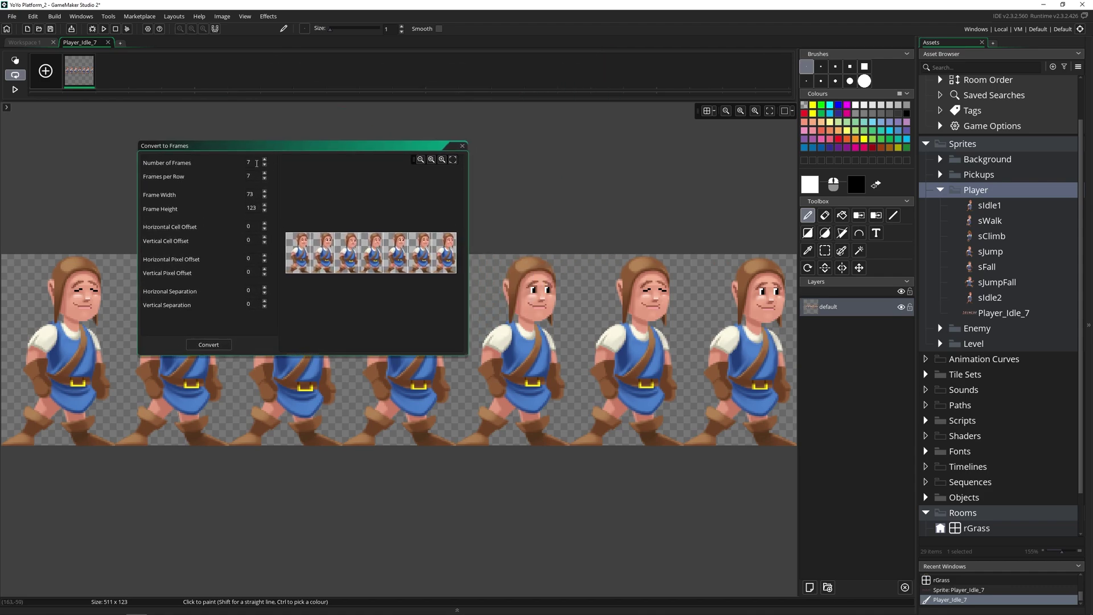
{"action": "left_click", "coordinate": [256, 163]}
{"action": "left_click", "coordinate": [255, 178]}
{"action": "left_click", "coordinate": [254, 193]}
{"action": "left_click", "coordinate": [258, 208]}
{"action": "double_click", "coordinate": [258, 208]}
Enlarge the Convert to Frames window and fit the strip preview
{"action": "left_click_drag", "start_coordinate": [467, 355], "coordinate": [719, 481]}
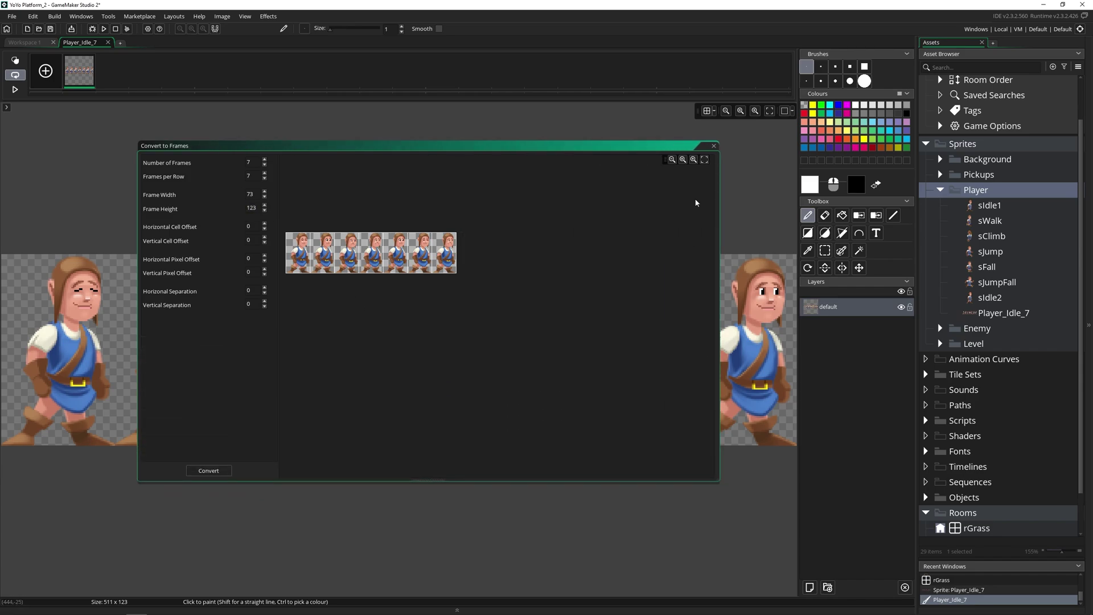
{"action": "left_click", "coordinate": [705, 160]}
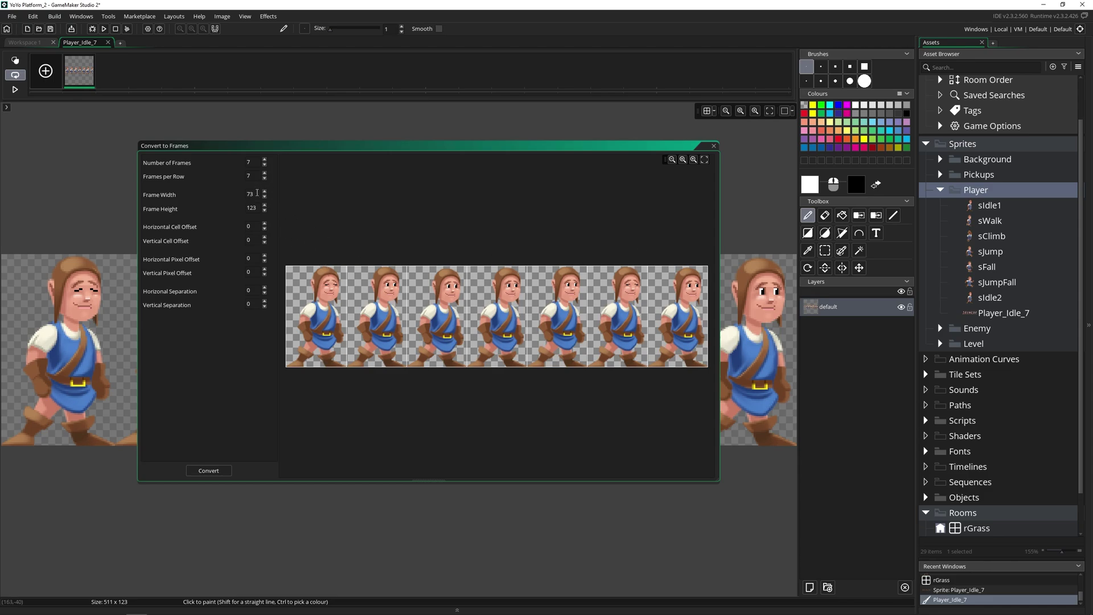
{"action": "left_click", "coordinate": [250, 194]}
{"action": "left_click", "coordinate": [252, 209]}
{"action": "scroll", "coordinate": [319, 296], "scroll_direction": "up", "scroll_amount": 3}
{"action": "scroll", "coordinate": [413, 300], "scroll_direction": "down", "scroll_amount": 1}
{"action": "scroll", "coordinate": [366, 371], "scroll_direction": "up", "scroll_amount": 3}
{"action": "scroll", "coordinate": [389, 301], "scroll_direction": "down", "scroll_amount": 4}
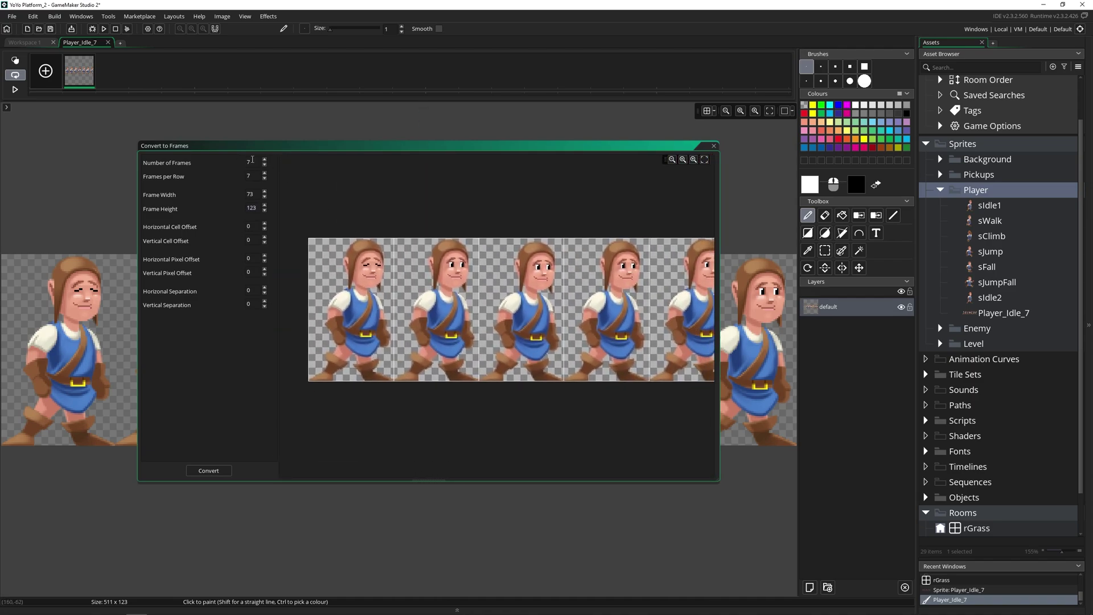
{"action": "scroll", "coordinate": [484, 279], "scroll_direction": "down", "scroll_amount": 2}
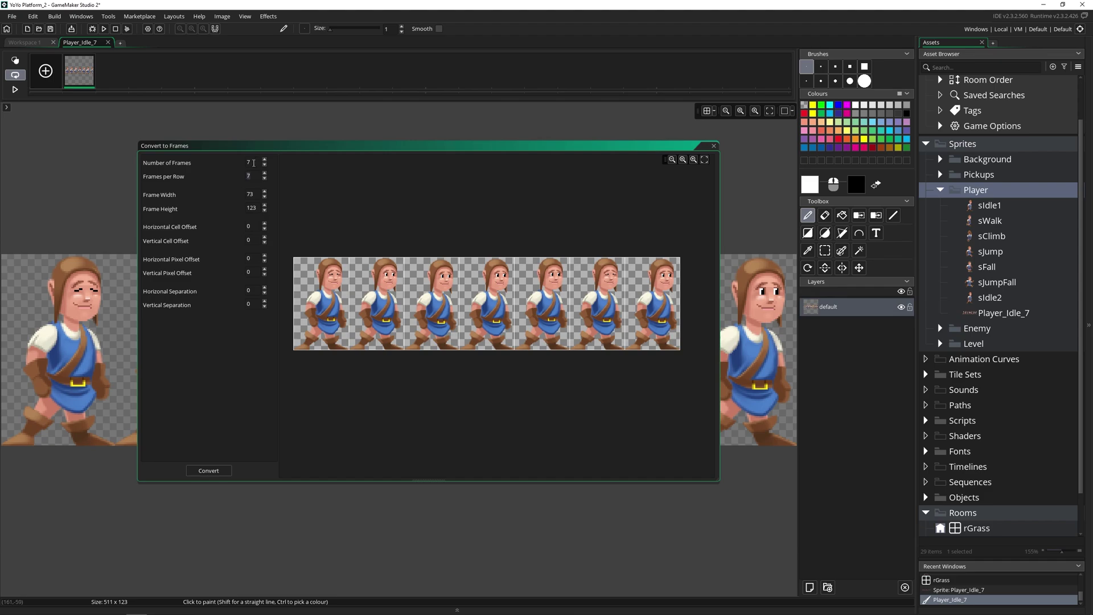
Set Frames per Row to 4 and convert the strip, confirming the replacement
{"action": "key", "text": "BackSpace"}
{"action": "type", "text": "4"}
{"action": "key", "text": "Tab"}
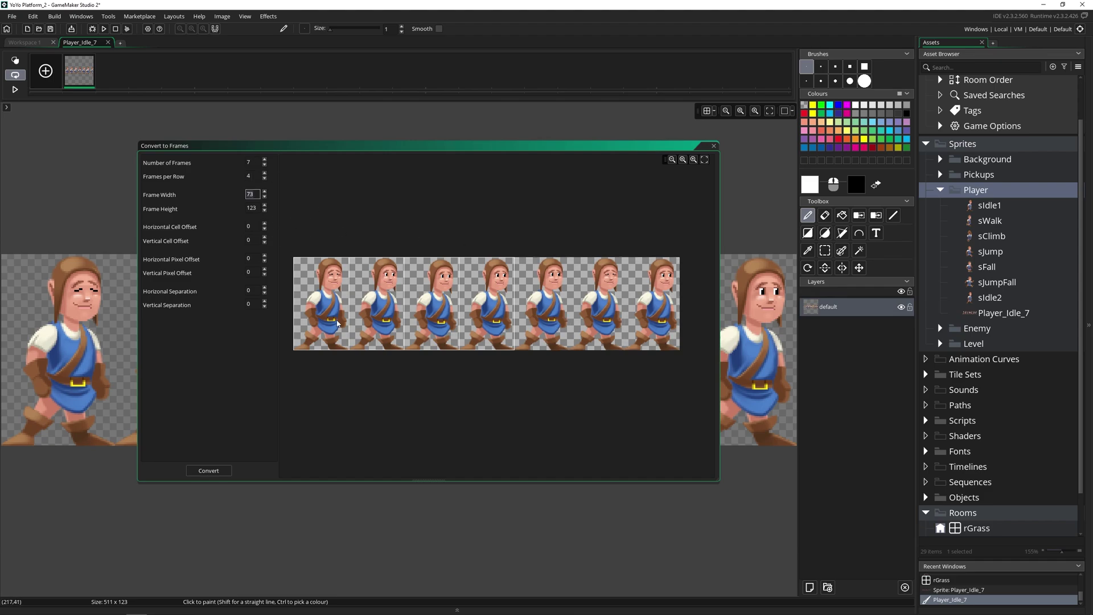
{"action": "left_click", "coordinate": [257, 179]}
{"action": "double_click", "coordinate": [244, 176]}
{"action": "left_click", "coordinate": [208, 471]}
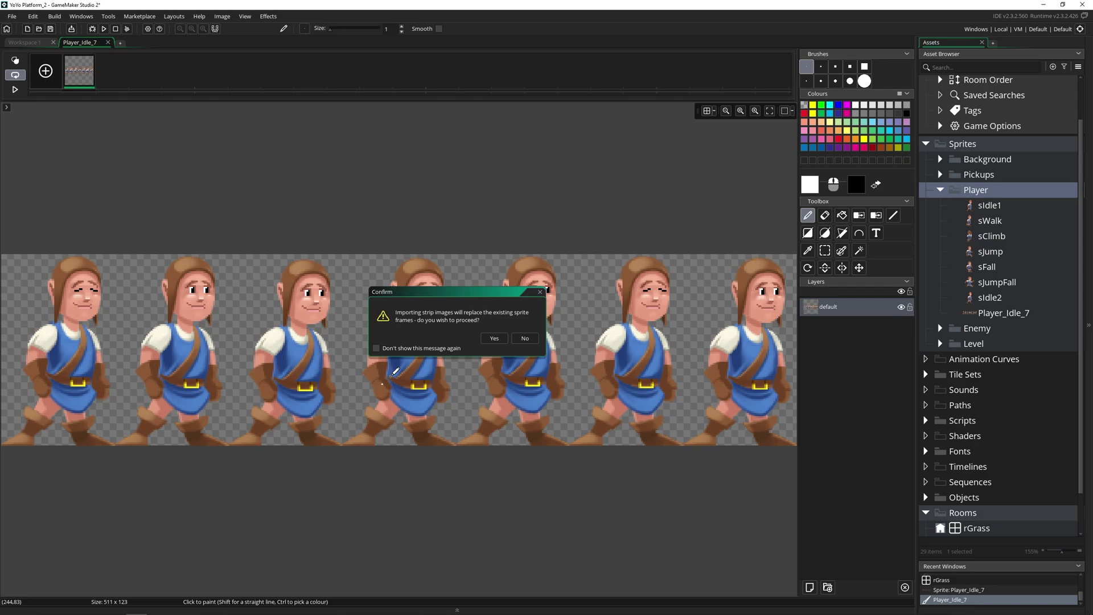
{"action": "left_click", "coordinate": [493, 338]}
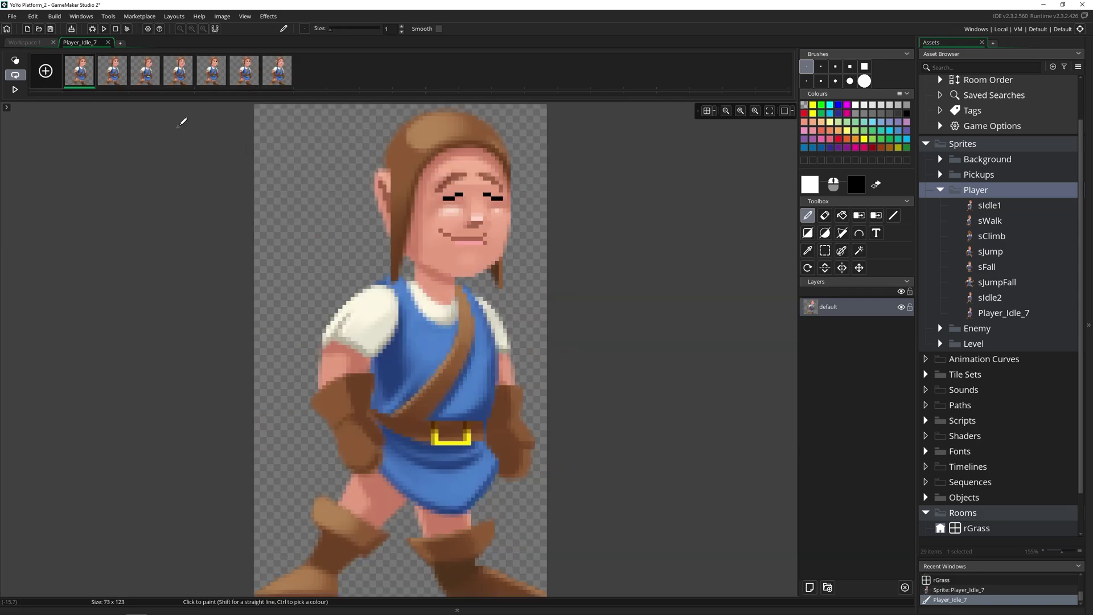
Step through the seven idle frames, then close the image editor
{"action": "left_click", "coordinate": [112, 76]}
{"action": "left_click", "coordinate": [145, 76]}
{"action": "left_click", "coordinate": [179, 76]}
{"action": "left_click", "coordinate": [211, 78]}
{"action": "left_click", "coordinate": [243, 79]}
{"action": "left_click", "coordinate": [277, 71]}
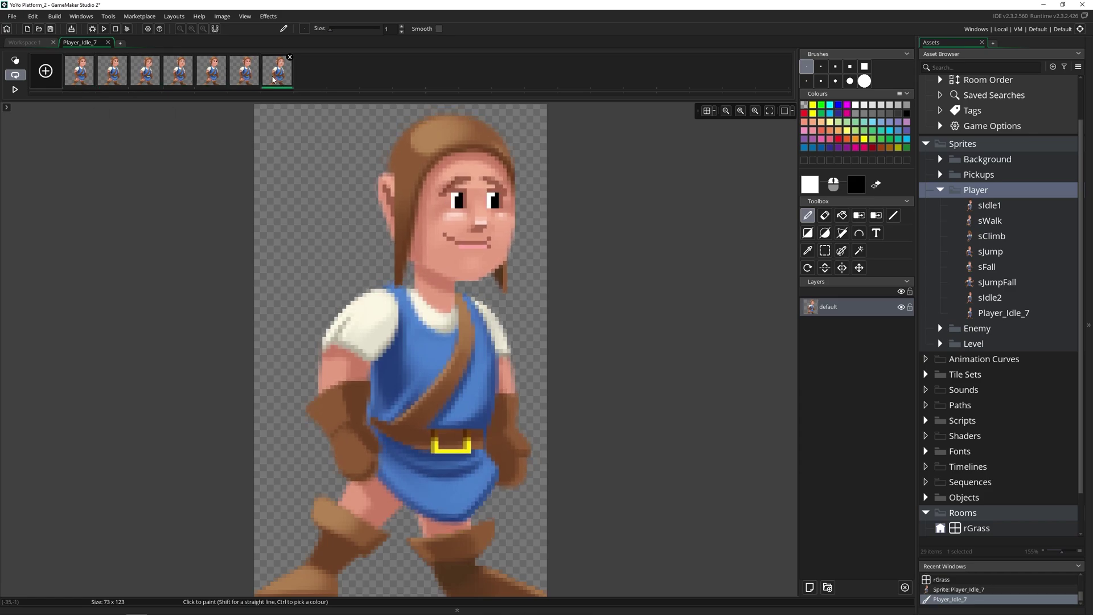
{"action": "left_click", "coordinate": [108, 42]}
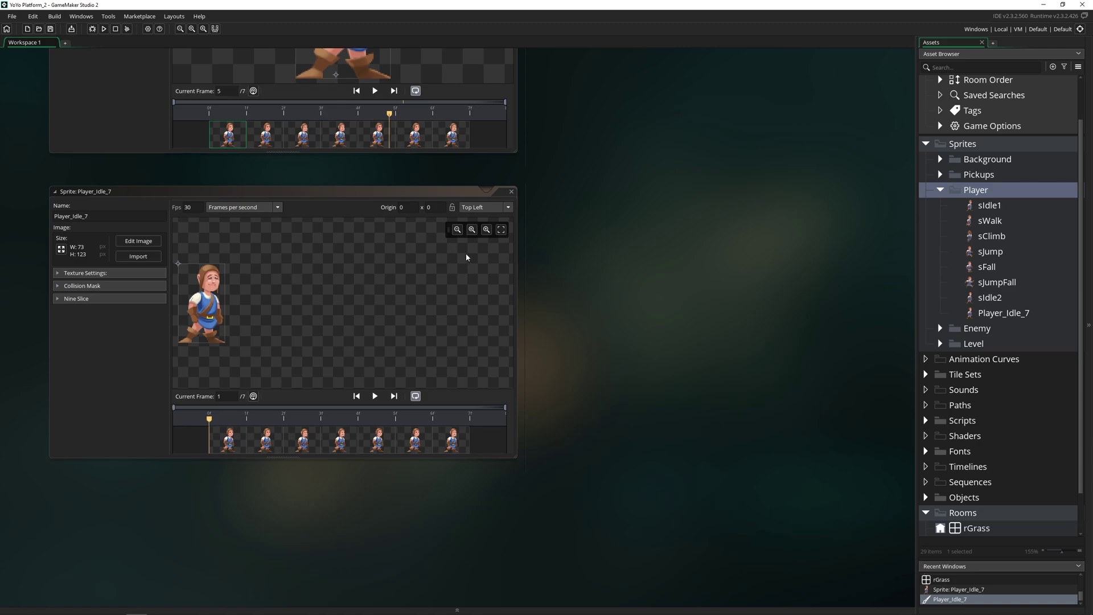
Drag Player_Idle_strip7.png into GameMaker, creating a sprite split into 7 frames of 73 × 123
{"action": "left_click", "coordinate": [501, 230]}
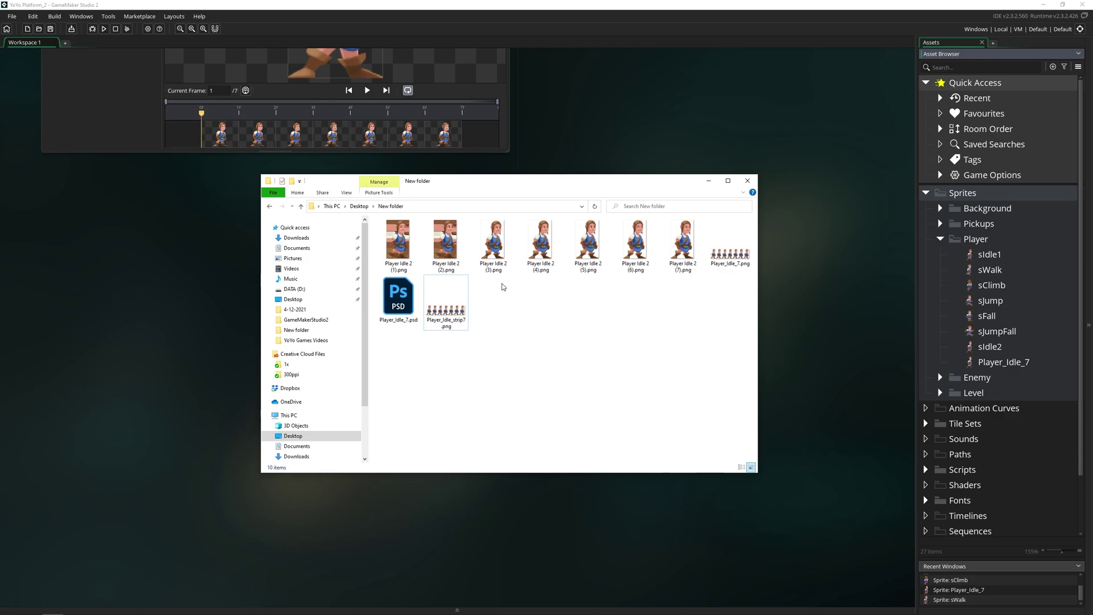
{"action": "left_click", "coordinate": [464, 324]}
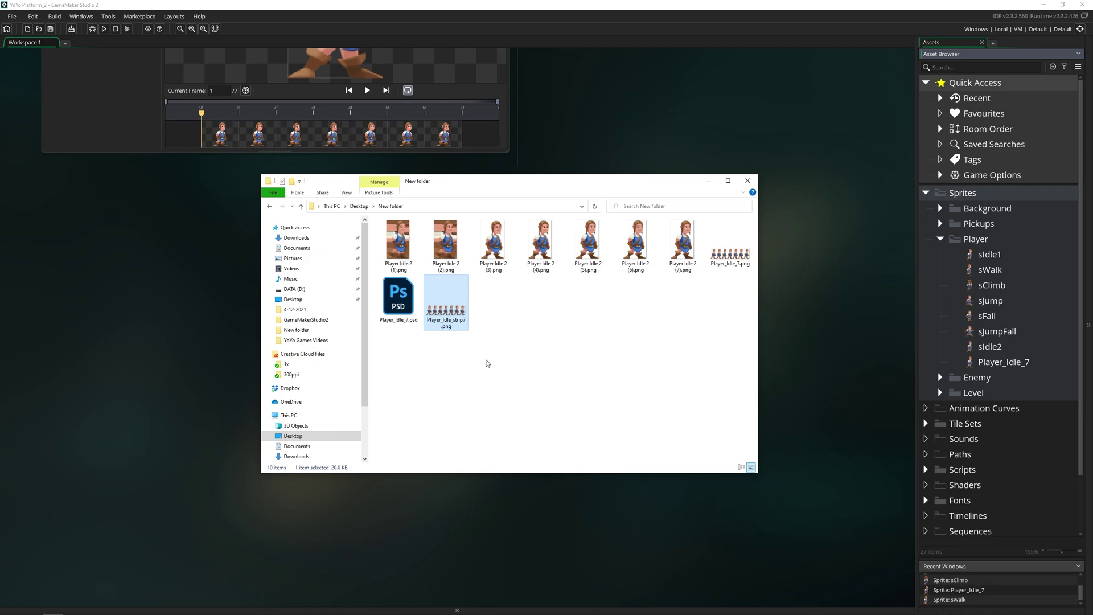
{"action": "left_click", "coordinate": [489, 365]}
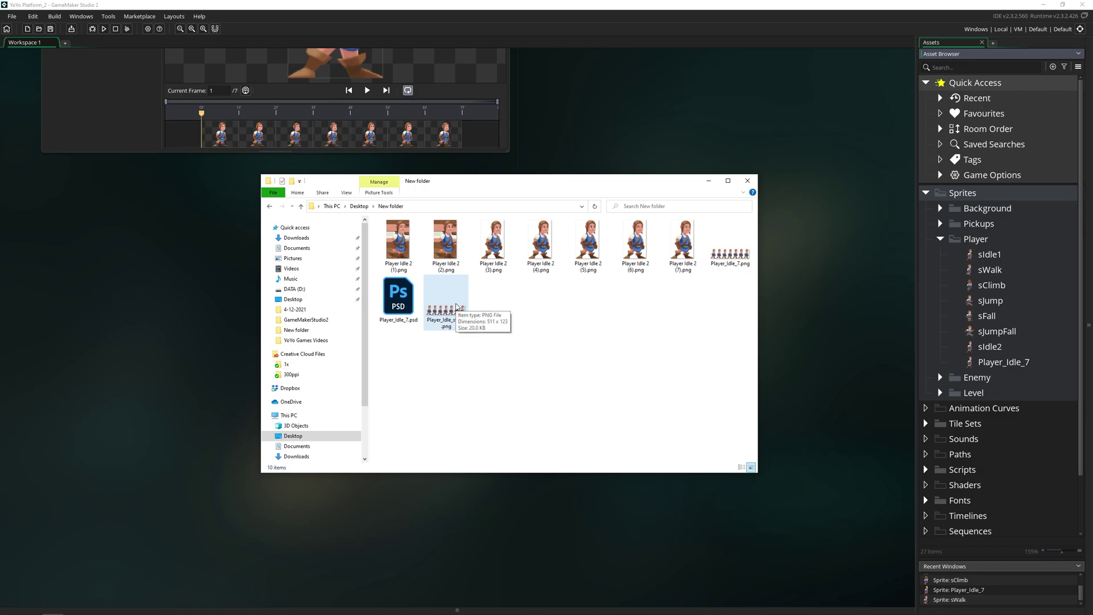
{"action": "left_click", "coordinate": [456, 307]}
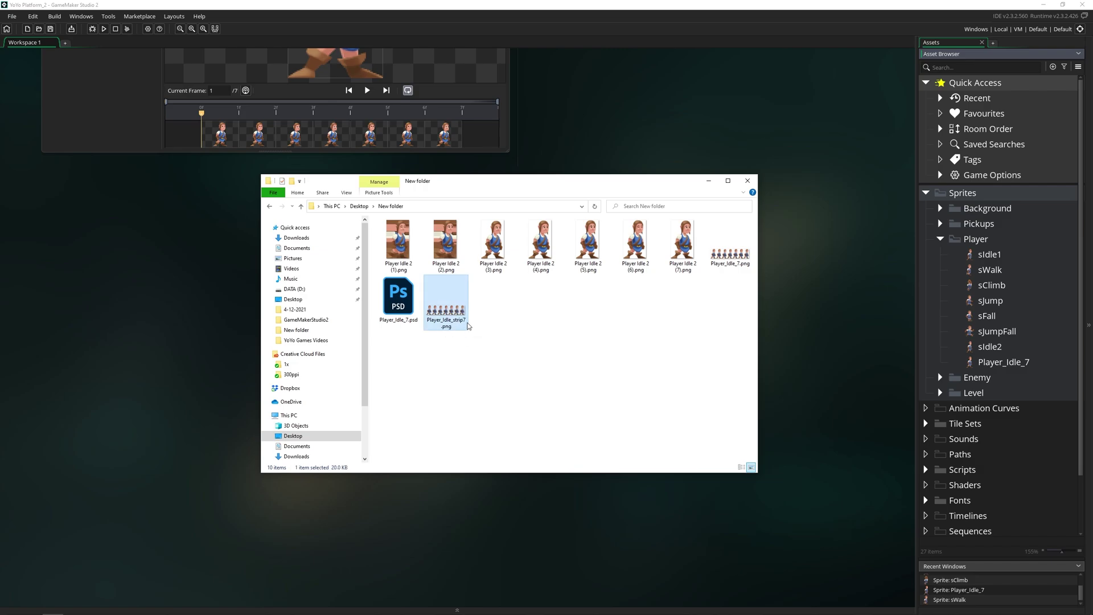
{"action": "left_click_drag", "start_coordinate": [459, 326], "coordinate": [976, 240]}
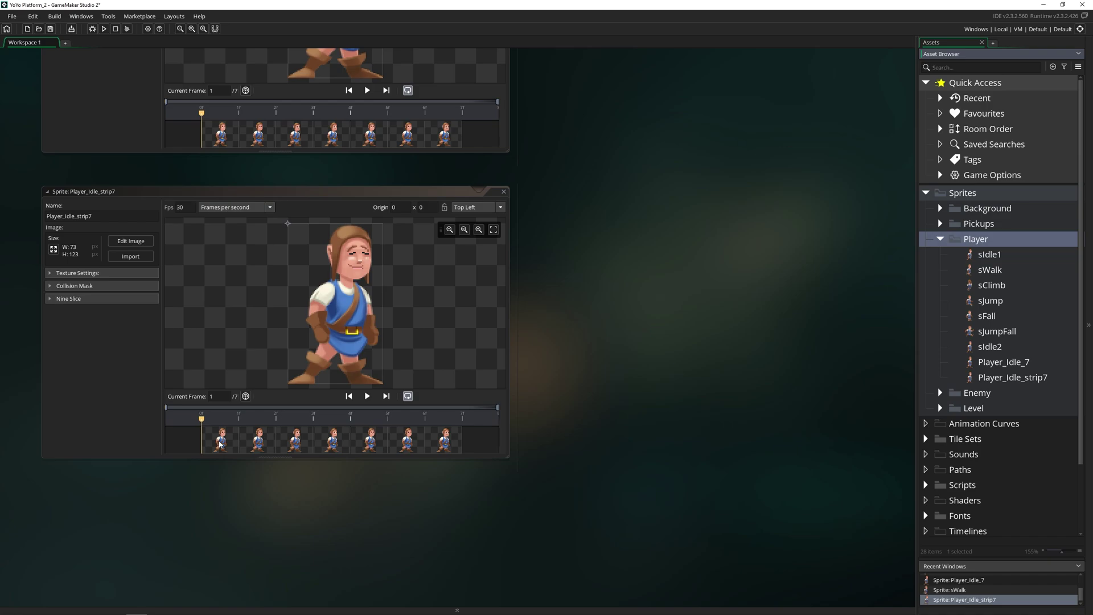
Check frames 5 through 7 of the imported strip sprite
{"action": "left_click", "coordinate": [221, 444]}
{"action": "left_click", "coordinate": [373, 445]}
{"action": "left_click", "coordinate": [408, 445]}
{"action": "left_click", "coordinate": [440, 445]}
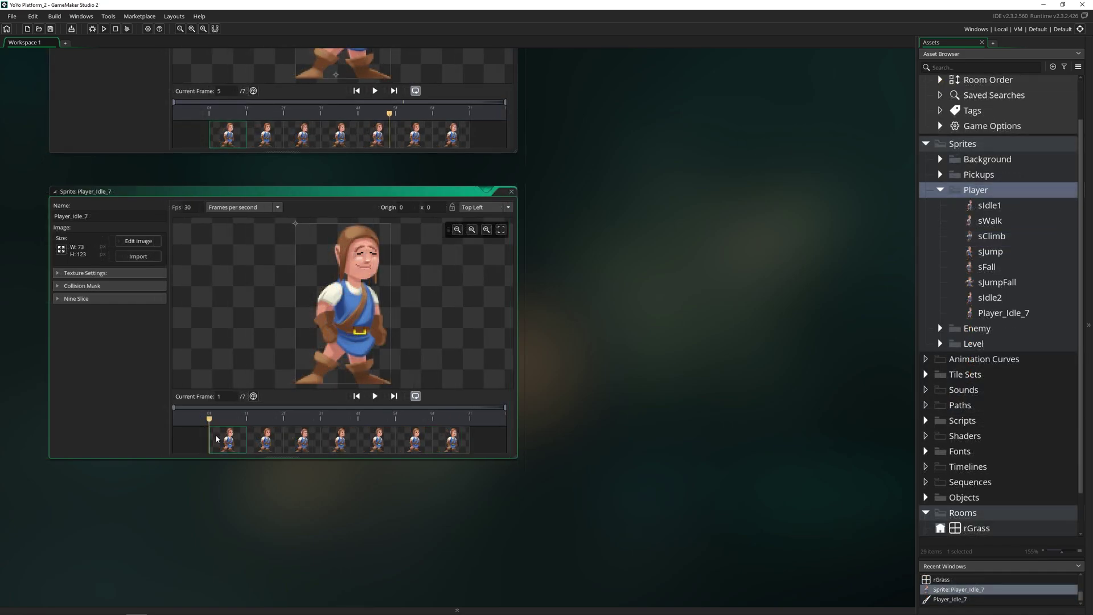
Step through Player_Idle_7 frames 2 to 7, then compare with sIdle2's final frame
{"action": "left_click", "coordinate": [265, 438]}
{"action": "left_click", "coordinate": [304, 438]}
{"action": "left_click", "coordinate": [341, 440]}
{"action": "left_click", "coordinate": [378, 439]}
{"action": "left_click", "coordinate": [415, 440]}
{"action": "left_click", "coordinate": [439, 448]}
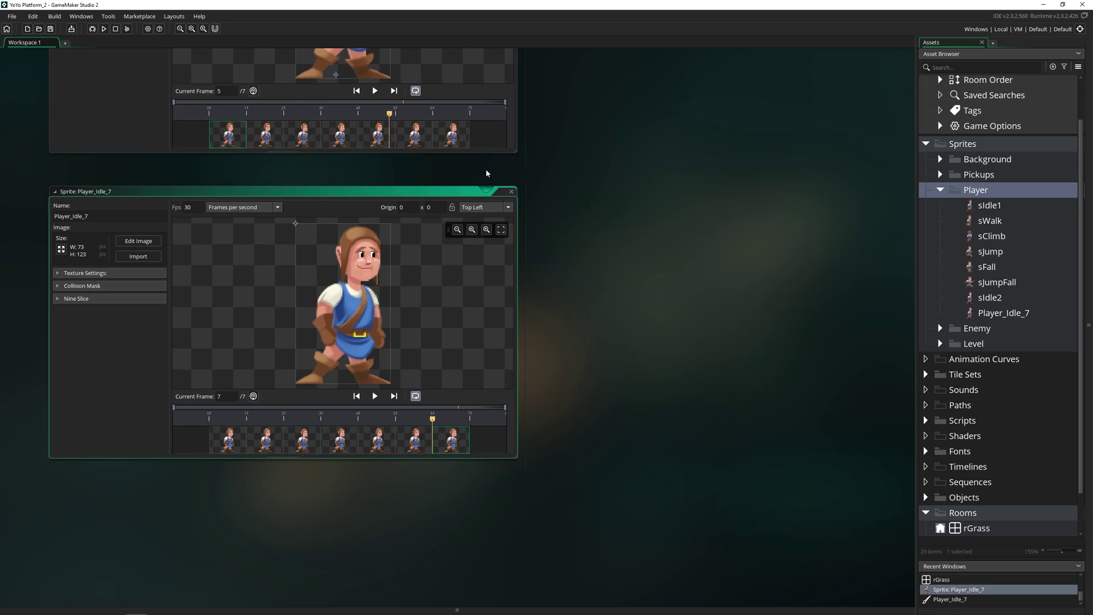
{"action": "left_click", "coordinate": [451, 137]}
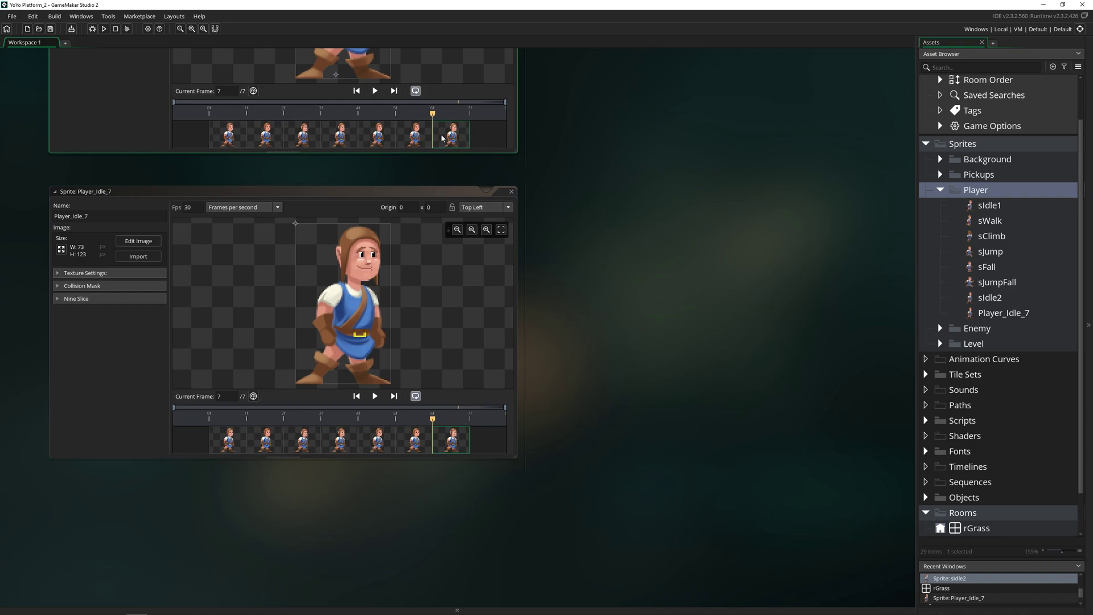
Copy sClimb's fourth climbing frame and paste it into Player_Idle_7 as frame 8
{"action": "scroll", "coordinate": [596, 240], "scroll_direction": "up", "scroll_amount": 10}
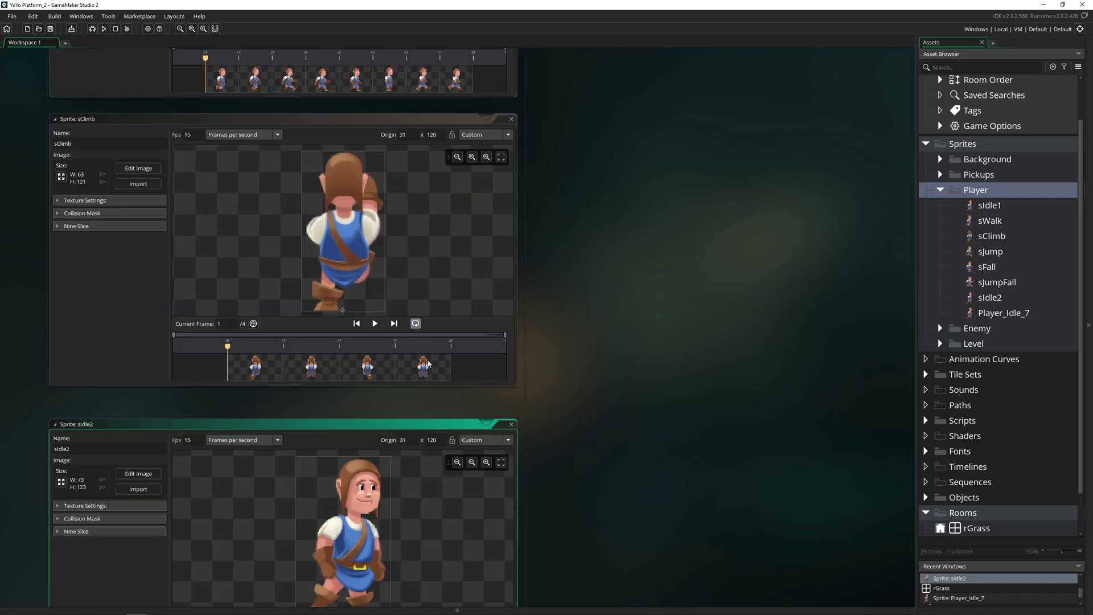
{"action": "left_click", "coordinate": [429, 364]}
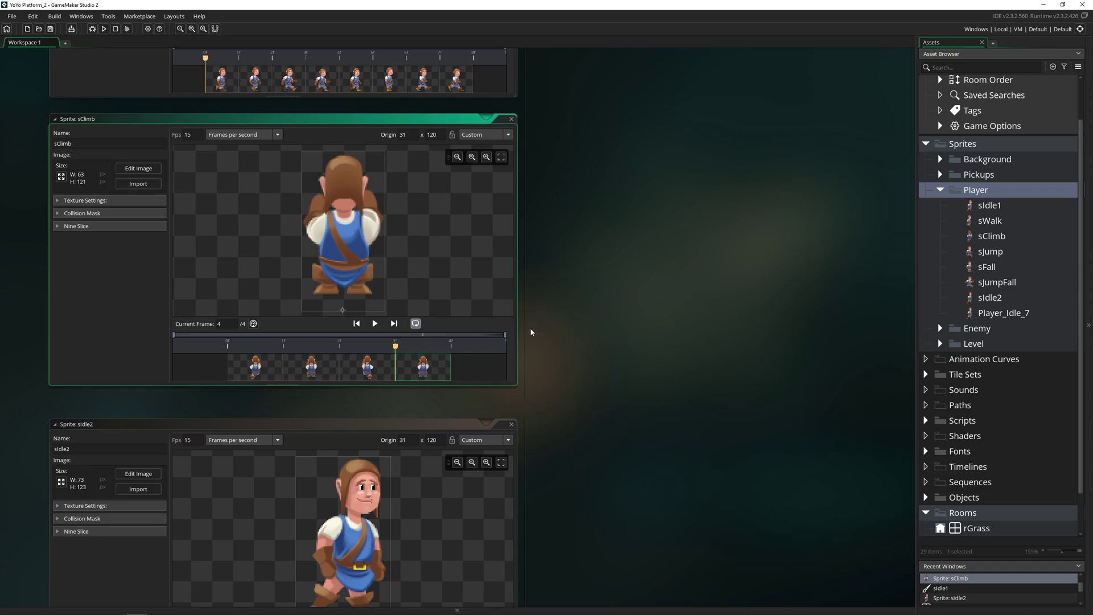
{"action": "key", "text": "ctrl+c"}
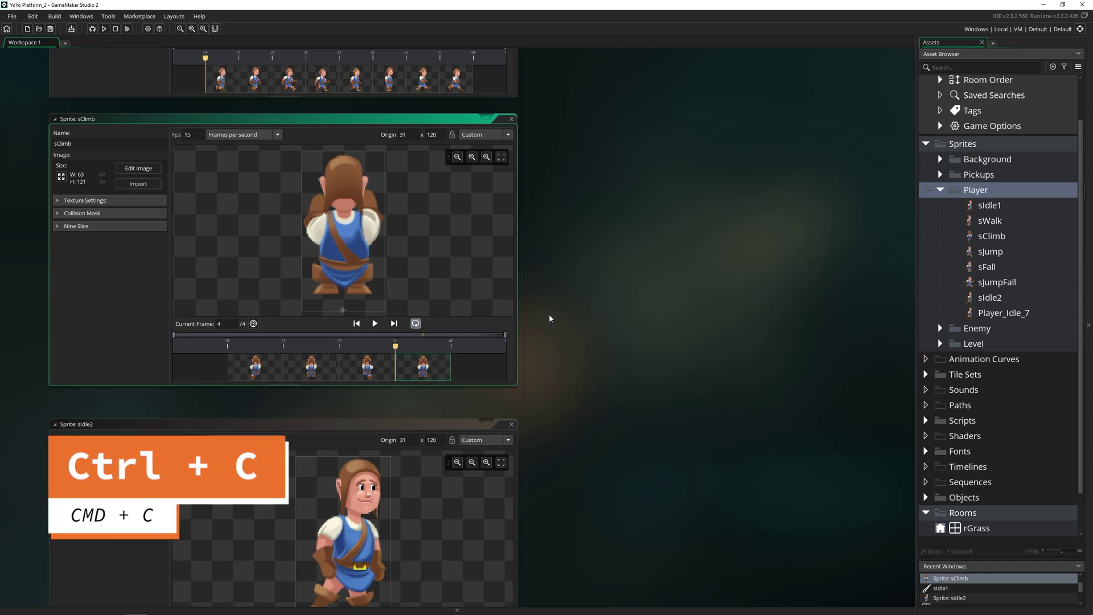
{"action": "scroll", "coordinate": [553, 312], "scroll_direction": "down", "scroll_amount": 11}
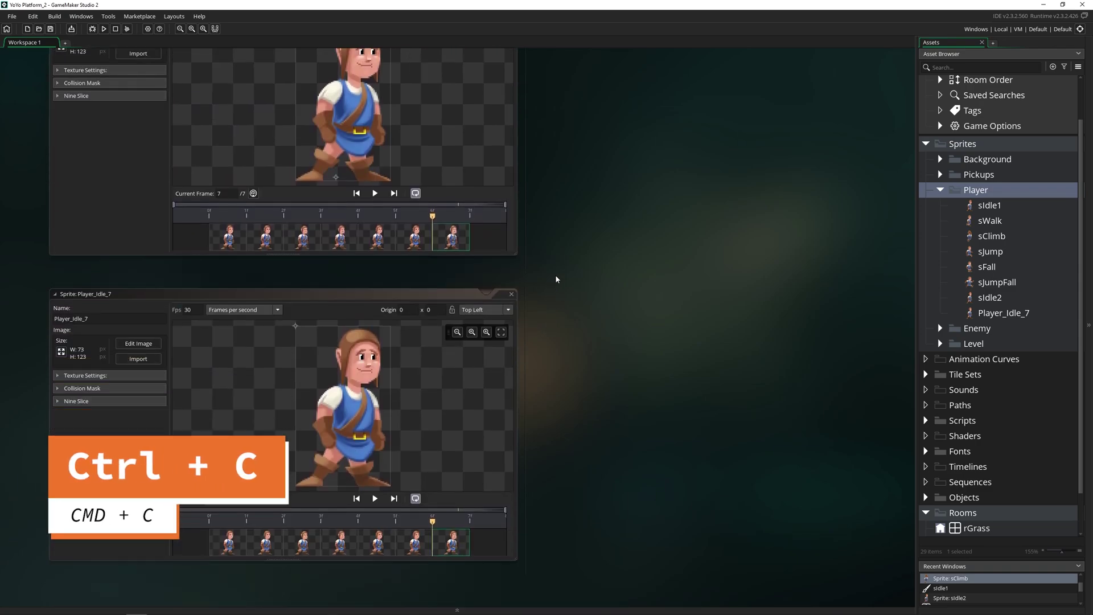
{"action": "left_click", "coordinate": [466, 393]}
{"action": "key", "text": "ctrl+v"}
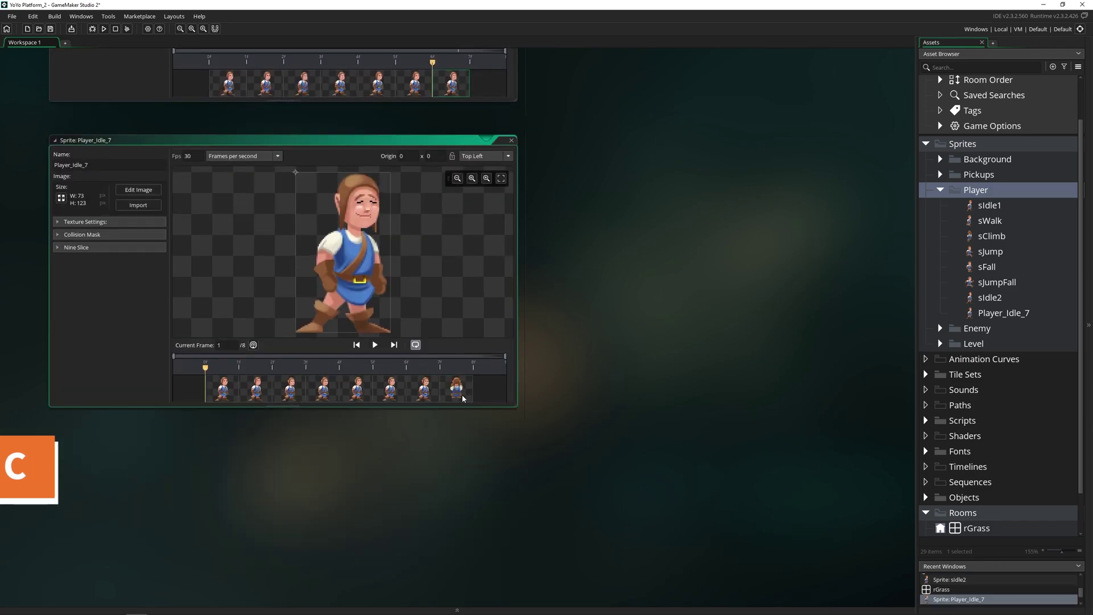
Set Player_Idle_7's frame rate to 15 fps and preview the animation
{"action": "left_click", "coordinate": [428, 392]}
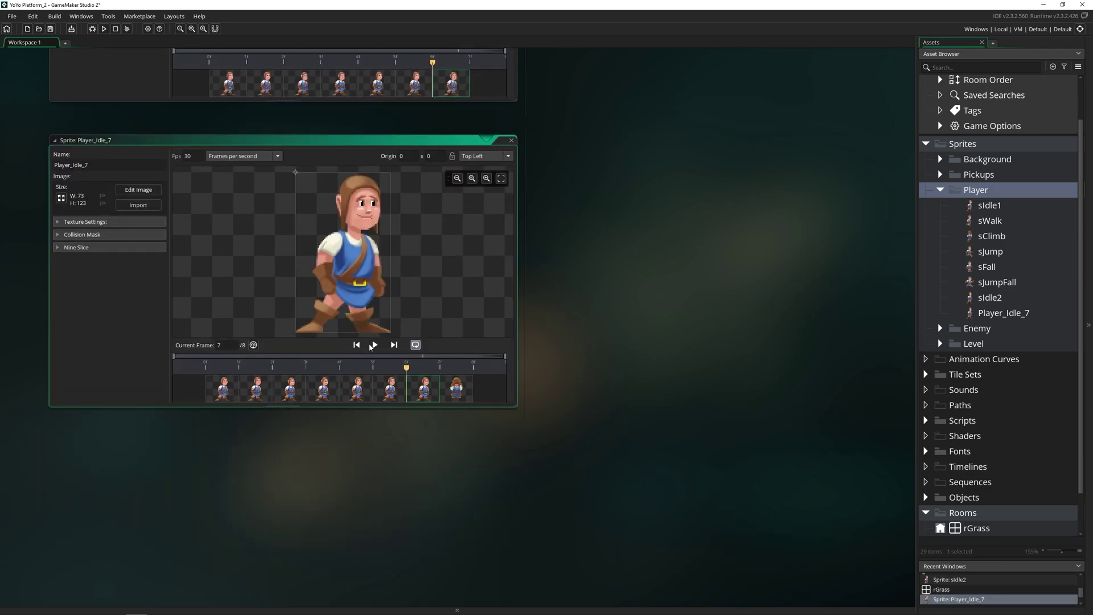
{"action": "left_click", "coordinate": [375, 346]}
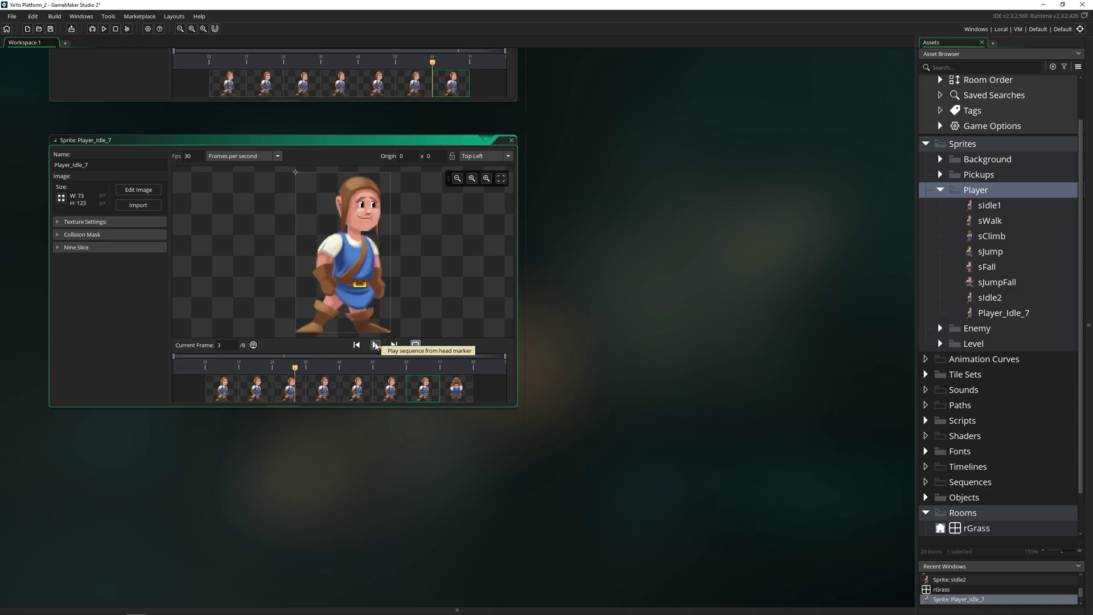
{"action": "left_click", "coordinate": [375, 345]}
{"action": "double_click", "coordinate": [190, 156]}
{"action": "type", "text": "15"}
{"action": "left_click", "coordinate": [375, 345]}
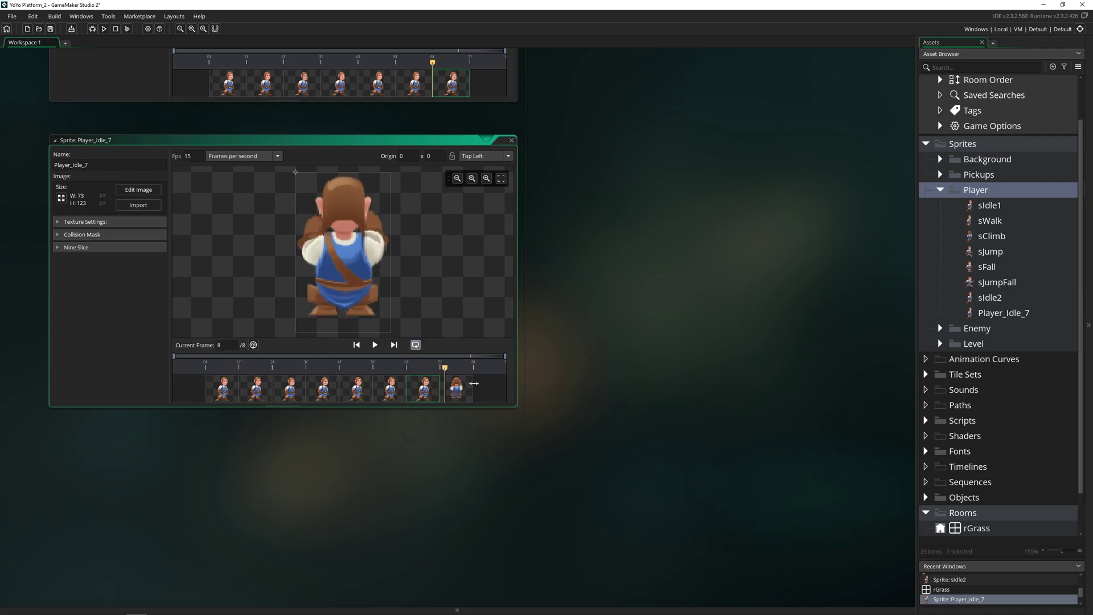
Delete the pasted eighth climbing frame, leaving seven idle frames
{"action": "mouse_move", "coordinate": [474, 383]}
{"action": "left_mouse_down"}
{"action": "mouse_move", "coordinate": [493, 383]}
{"action": "mouse_move", "coordinate": [482, 383]}
{"action": "left_mouse_up"}
{"action": "left_click", "coordinate": [461, 391]}
{"action": "key", "text": "Delete"}
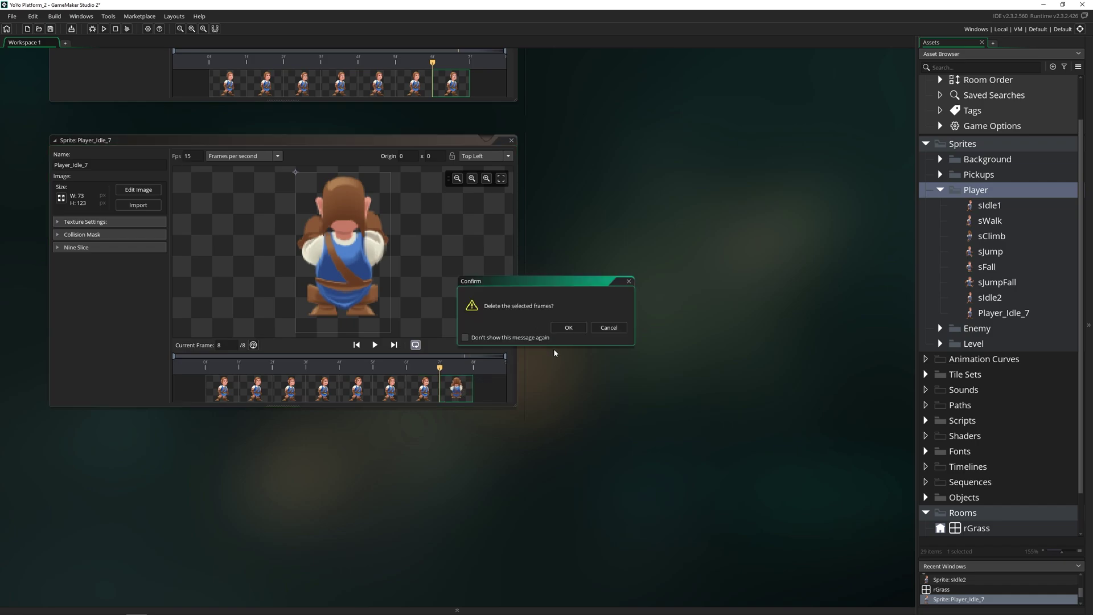
{"action": "left_click", "coordinate": [568, 327]}
{"action": "left_click", "coordinate": [347, 391]}
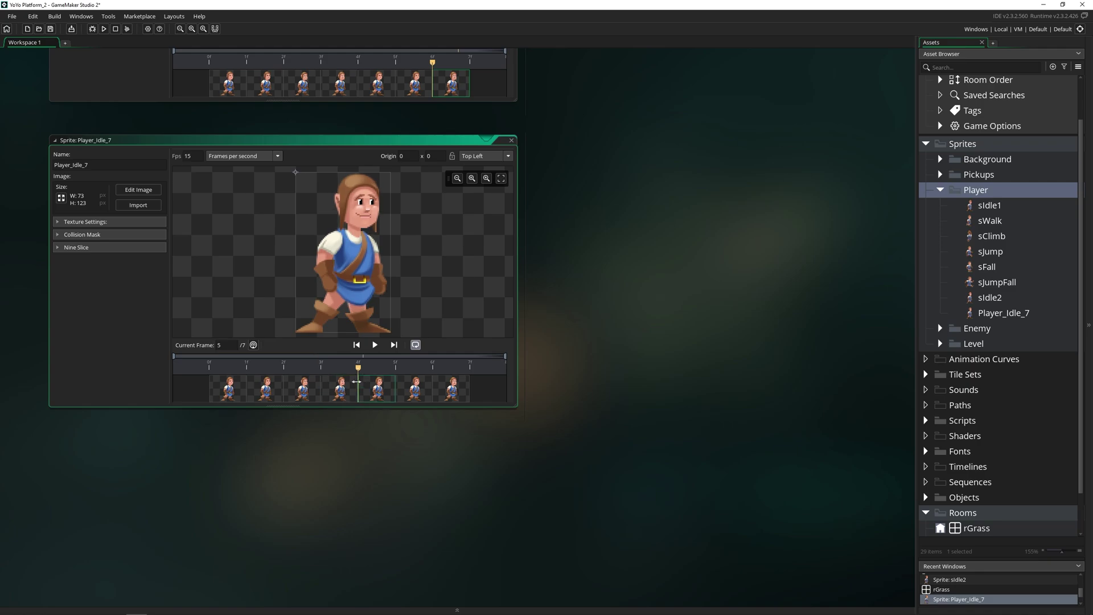
{"action": "left_click_drag", "start_coordinate": [360, 384], "coordinate": [432, 399]}
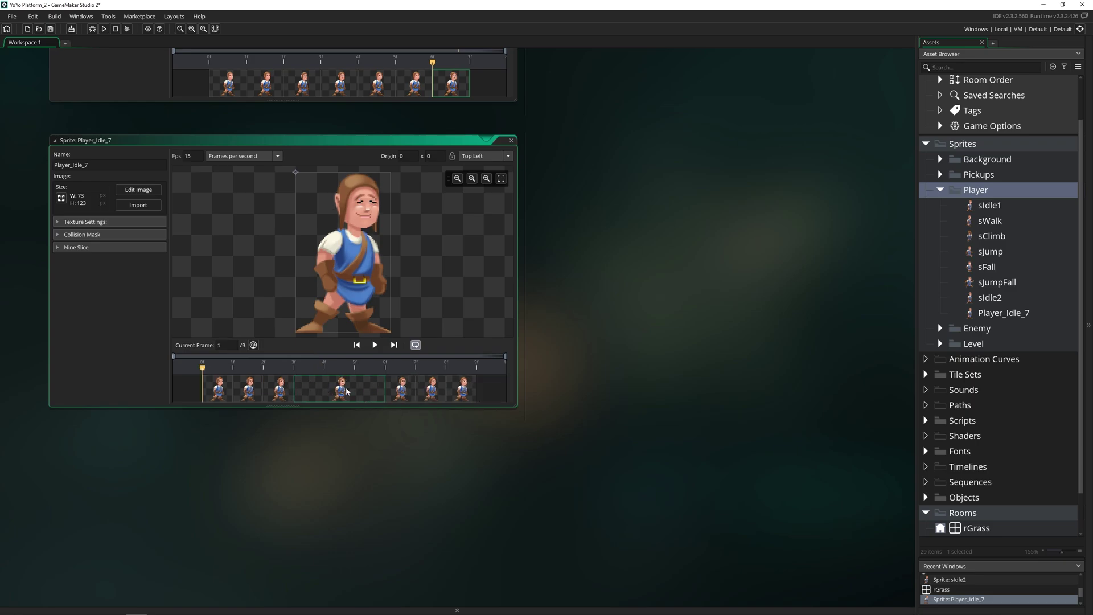
{"action": "left_click", "coordinate": [375, 344]}
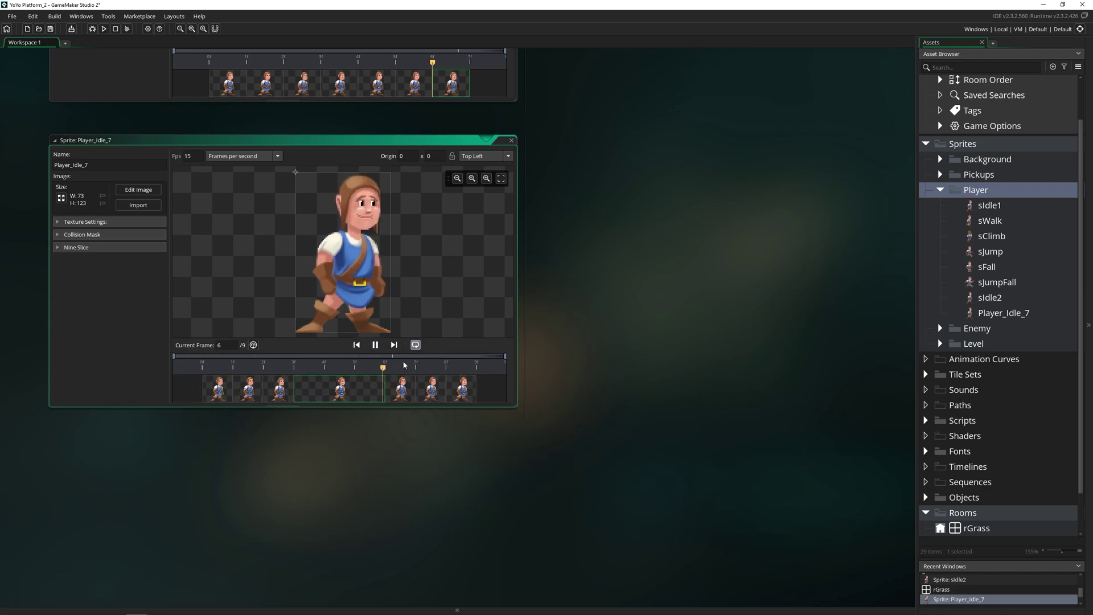
{"action": "left_click", "coordinate": [377, 345]}
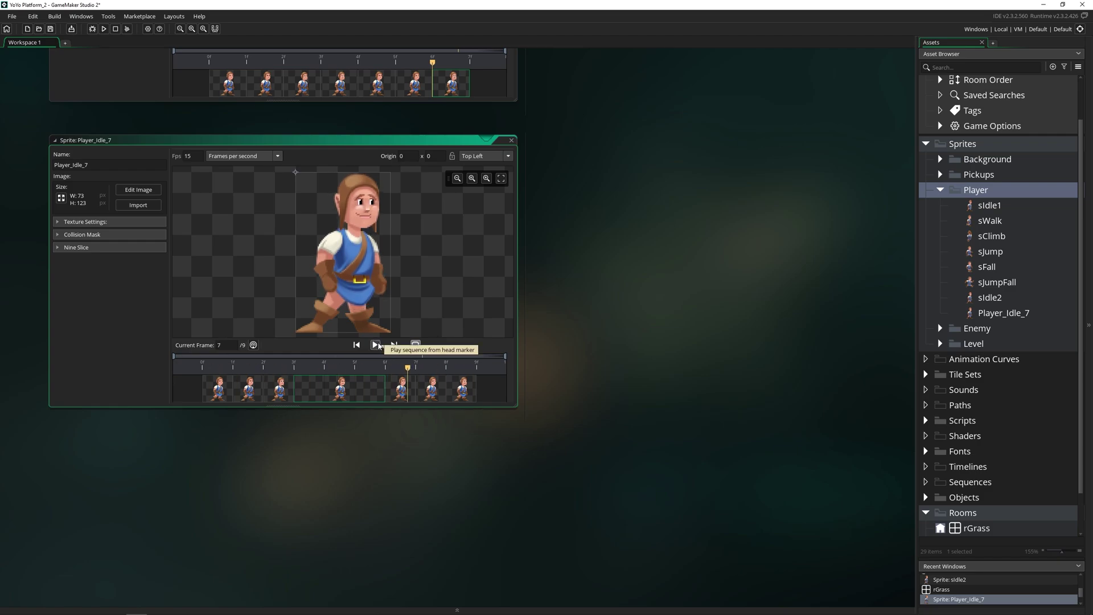
{"action": "left_click_drag", "start_coordinate": [385, 394], "coordinate": [322, 394]}
{"action": "middle_click_drag", "start_coordinate": [346, 398], "coordinate": [336, 406]}
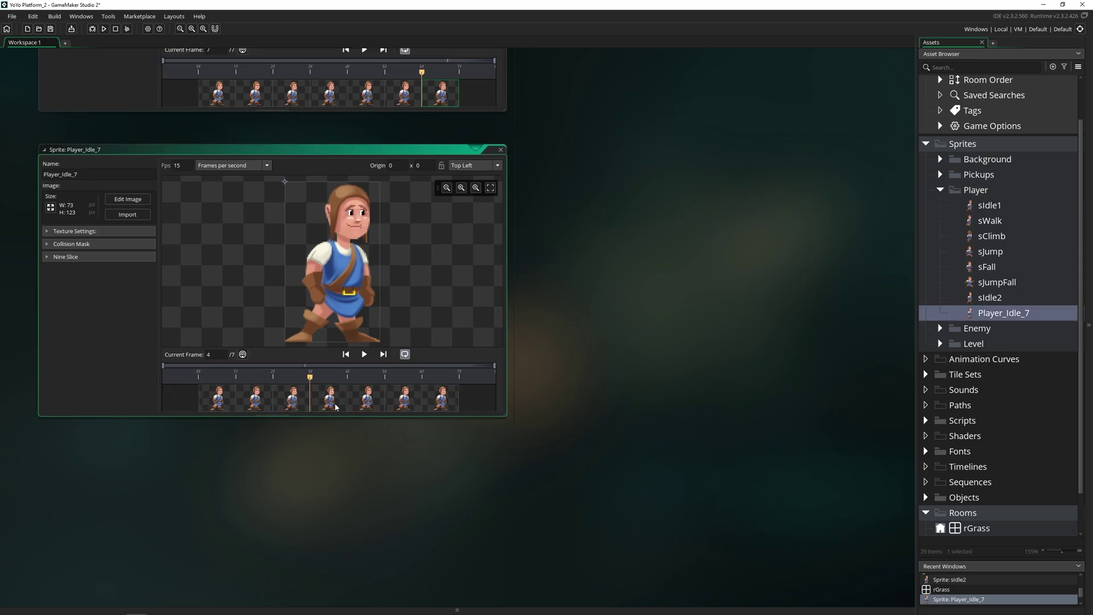
{"action": "double_click", "coordinate": [989, 221]}
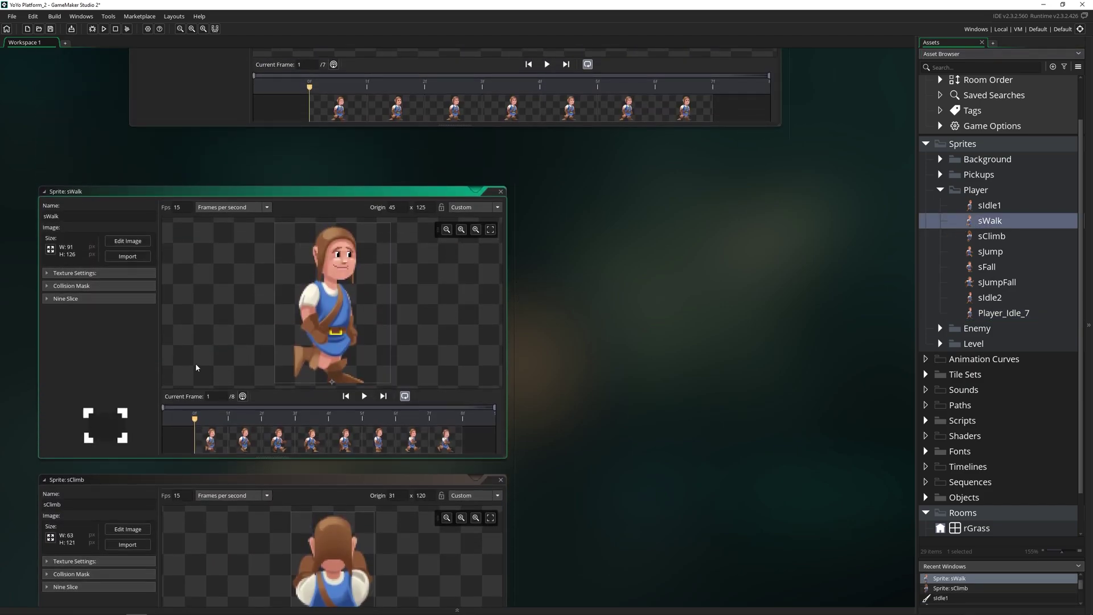
{"action": "left_click", "coordinate": [46, 286]}
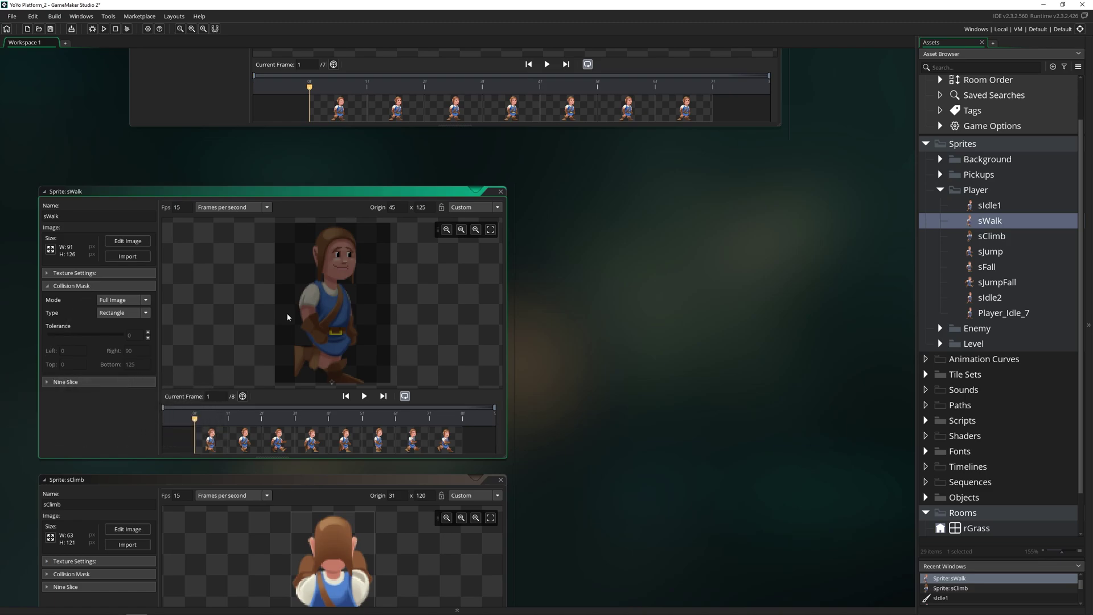
{"action": "left_click", "coordinate": [246, 442]}
{"action": "left_click", "coordinate": [286, 436]}
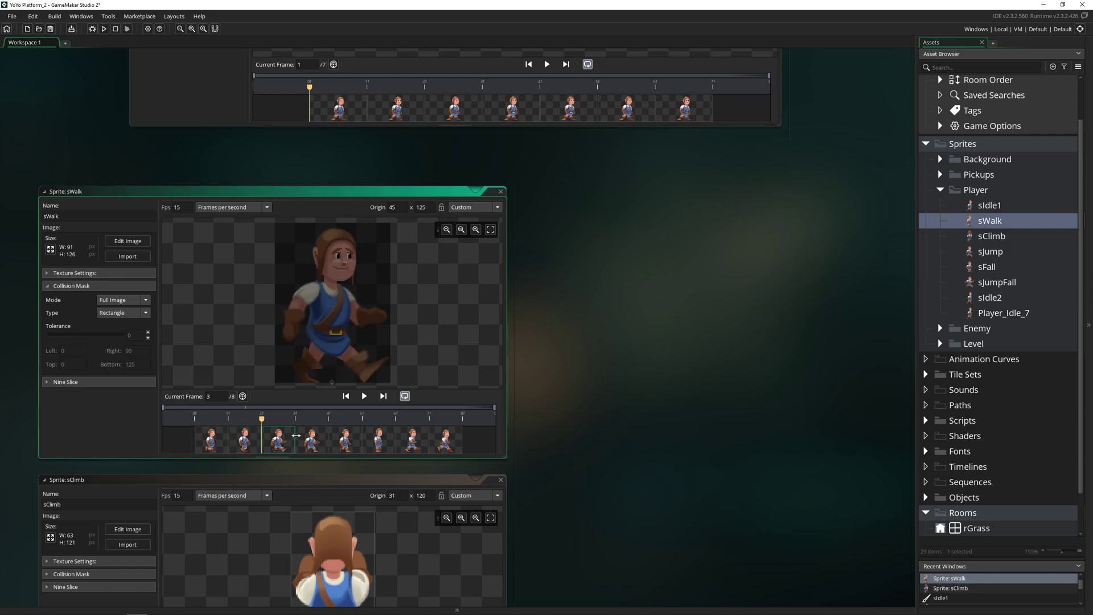
{"action": "left_click", "coordinate": [304, 437]}
{"action": "left_click", "coordinate": [345, 439]}
{"action": "left_click", "coordinate": [379, 440]}
{"action": "left_click", "coordinate": [413, 439]}
{"action": "left_click", "coordinate": [449, 440]}
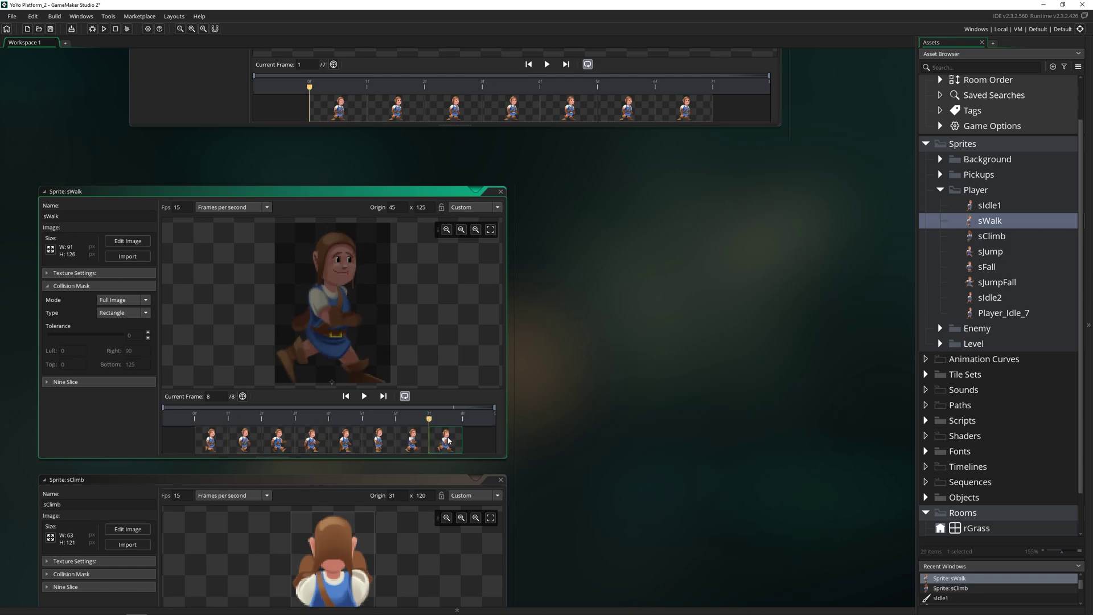
{"action": "left_click", "coordinate": [125, 313]}
{"action": "left_click", "coordinate": [124, 323]}
{"action": "left_click", "coordinate": [340, 448]}
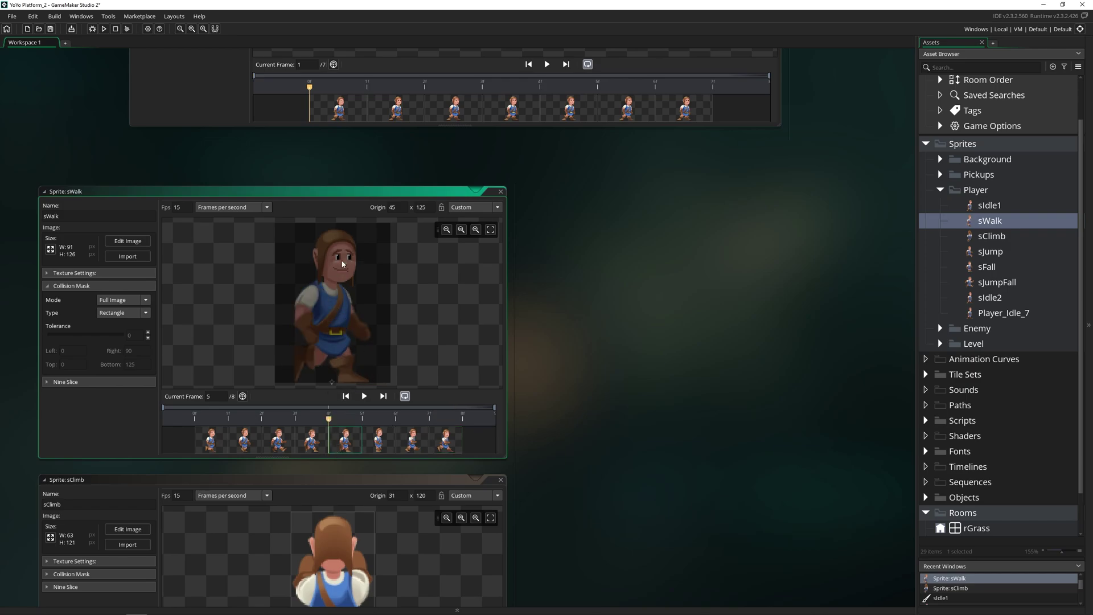
{"action": "left_click", "coordinate": [448, 446]}
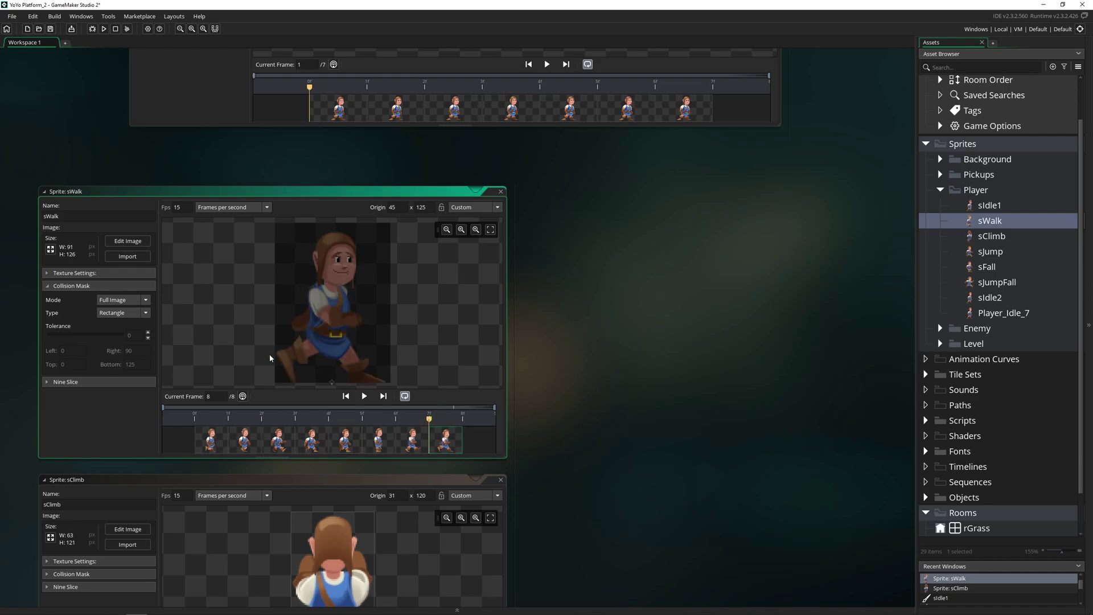
{"action": "left_click", "coordinate": [398, 447]}
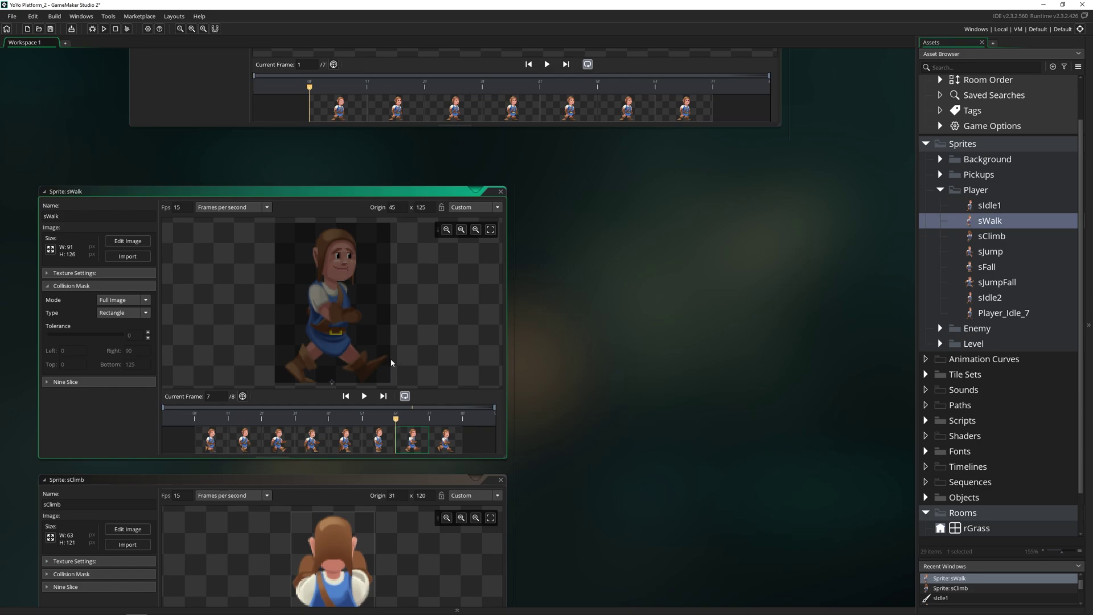
{"action": "left_click", "coordinate": [211, 440]}
{"action": "left_click", "coordinate": [250, 445]}
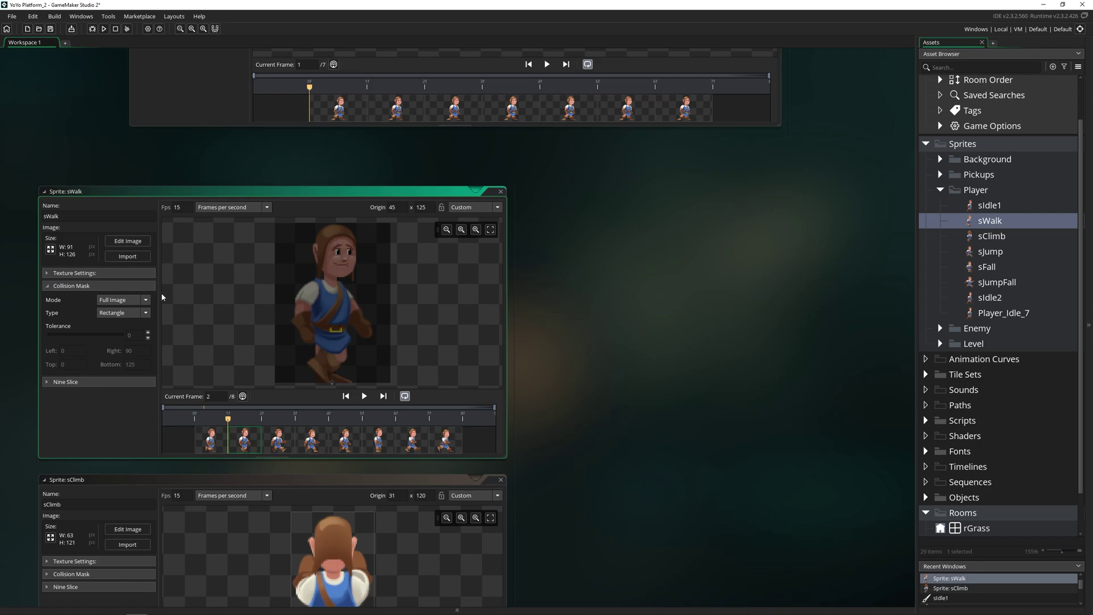
{"action": "left_click", "coordinate": [136, 301]}
Switch sWalk's mask to Manual and drag the rectangle to left 17, right 91, top 11, bottom 126
{"action": "left_click", "coordinate": [134, 301]}
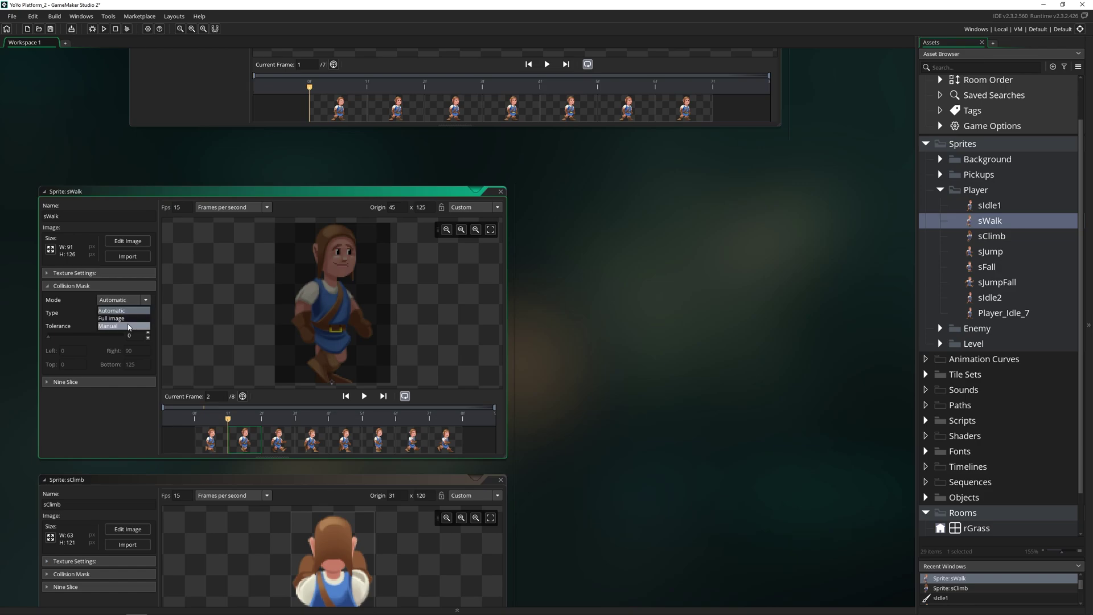
{"action": "left_click", "coordinate": [127, 323]}
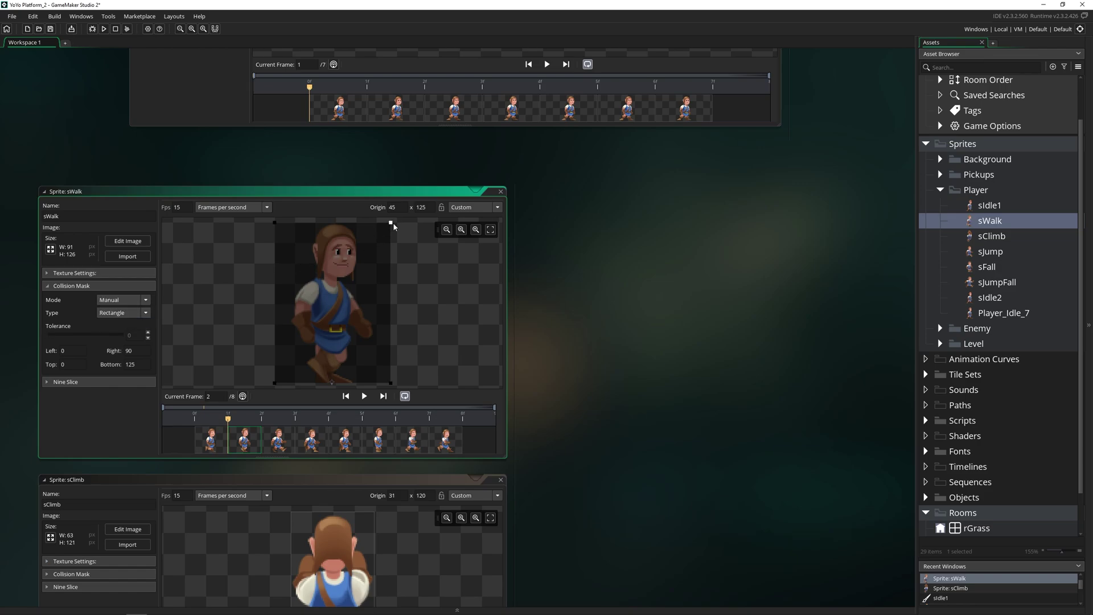
{"action": "left_click_drag", "start_coordinate": [392, 224], "coordinate": [347, 289]}
{"action": "left_click_drag", "start_coordinate": [329, 325], "coordinate": [351, 297]}
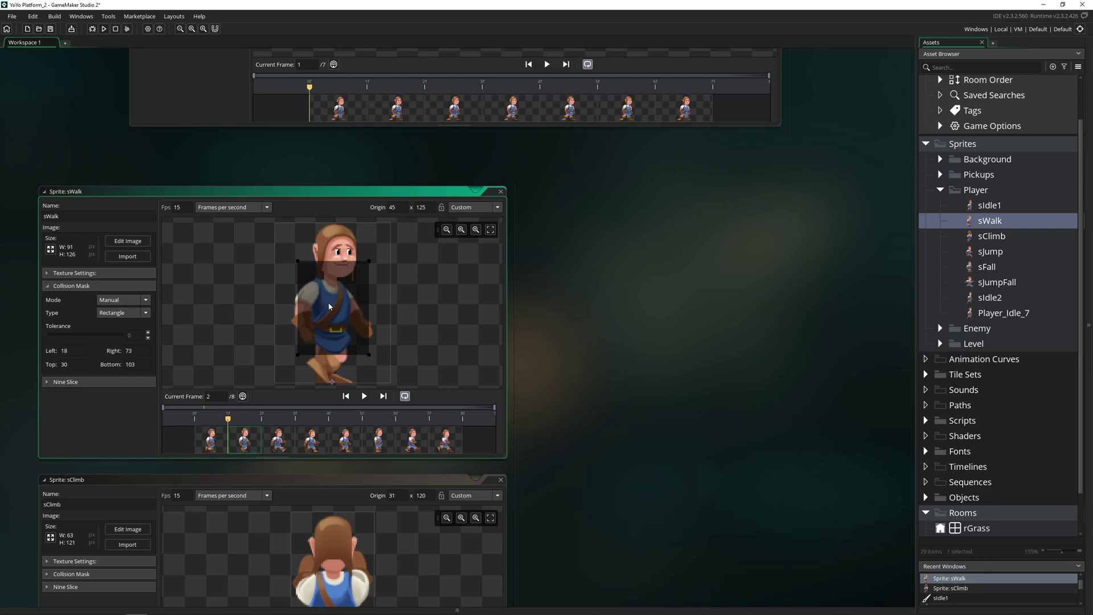
{"action": "left_click_drag", "start_coordinate": [328, 302], "coordinate": [329, 325]}
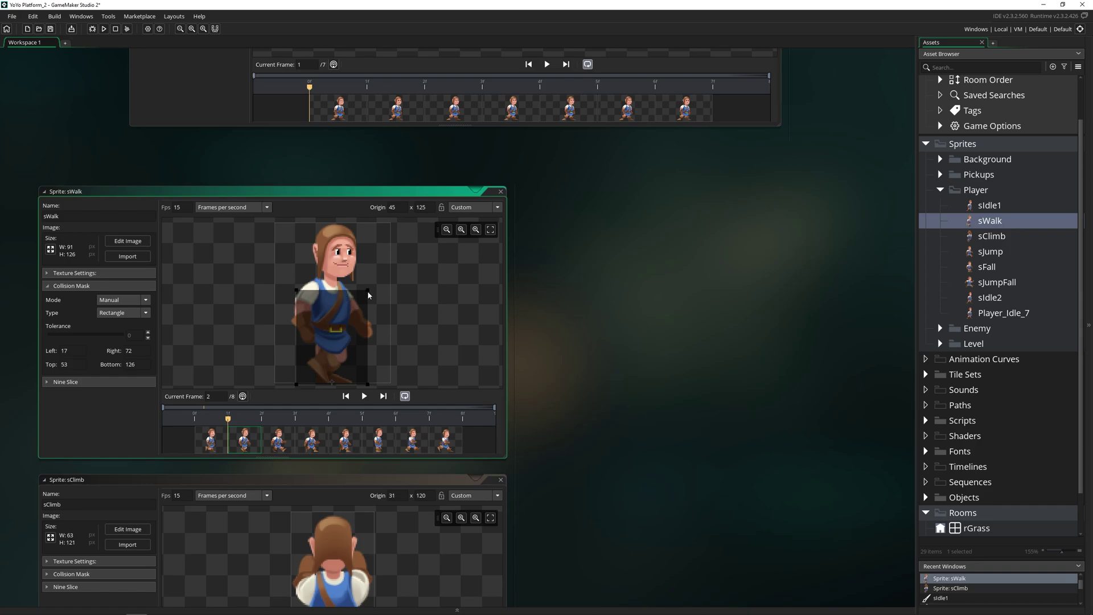
{"action": "left_click_drag", "start_coordinate": [368, 291], "coordinate": [392, 240]}
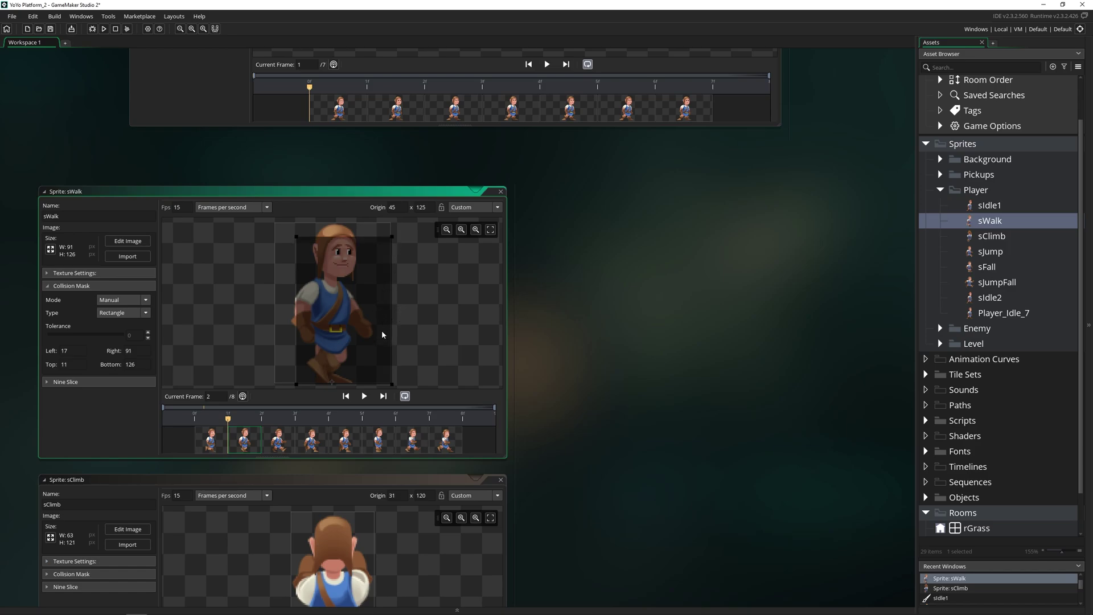
Set sWalk's collision mask to Automatic mode with Precise Per Frame type
{"action": "left_click", "coordinate": [133, 300]}
{"action": "left_click", "coordinate": [126, 312]}
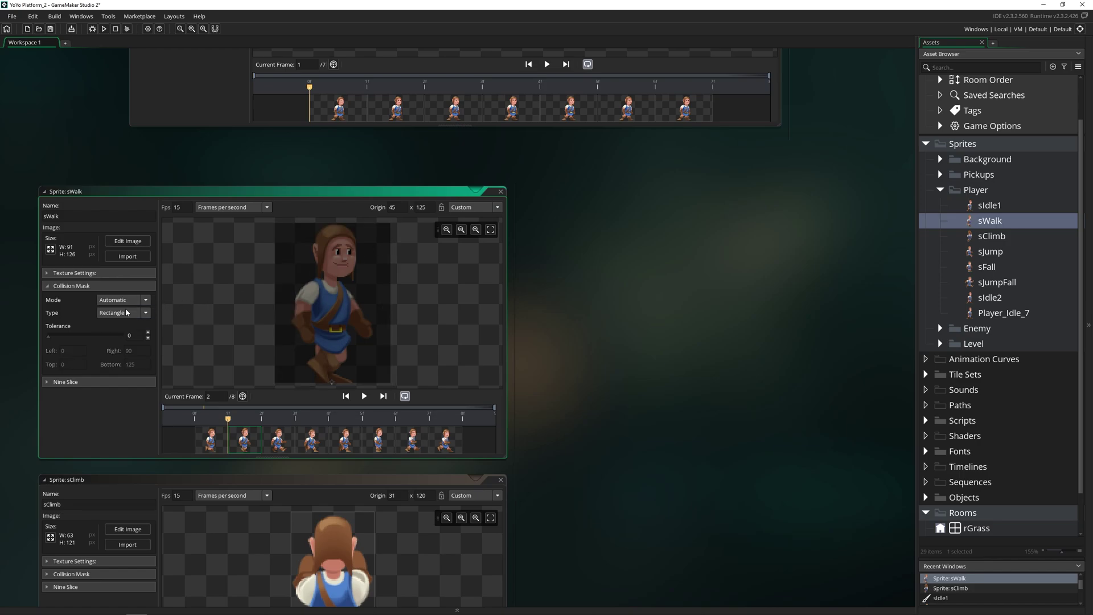
{"action": "left_click", "coordinate": [126, 312]}
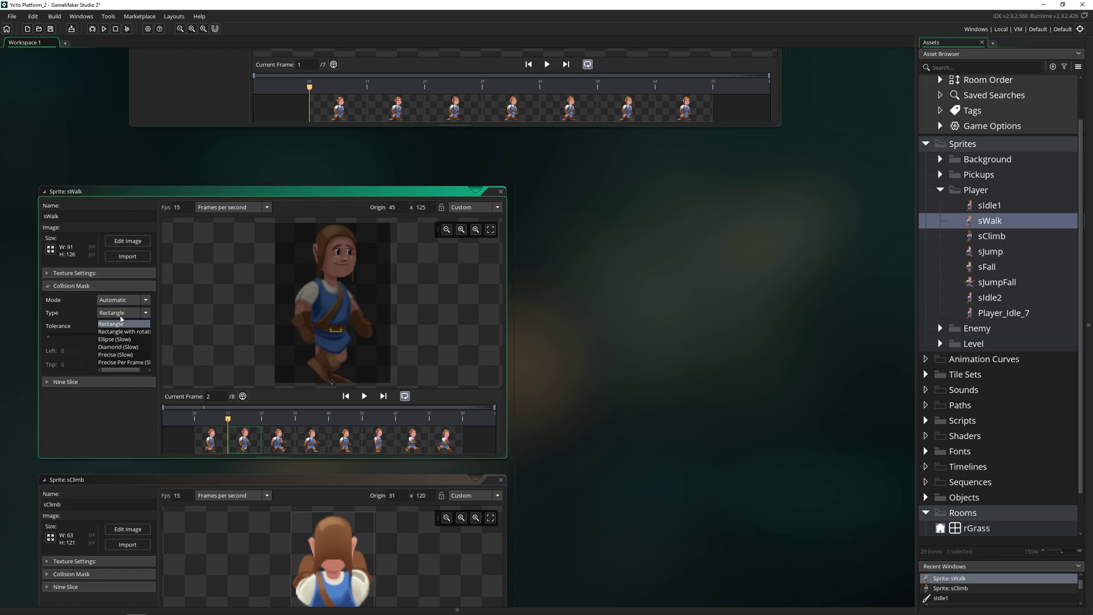
{"action": "left_click", "coordinate": [118, 362]}
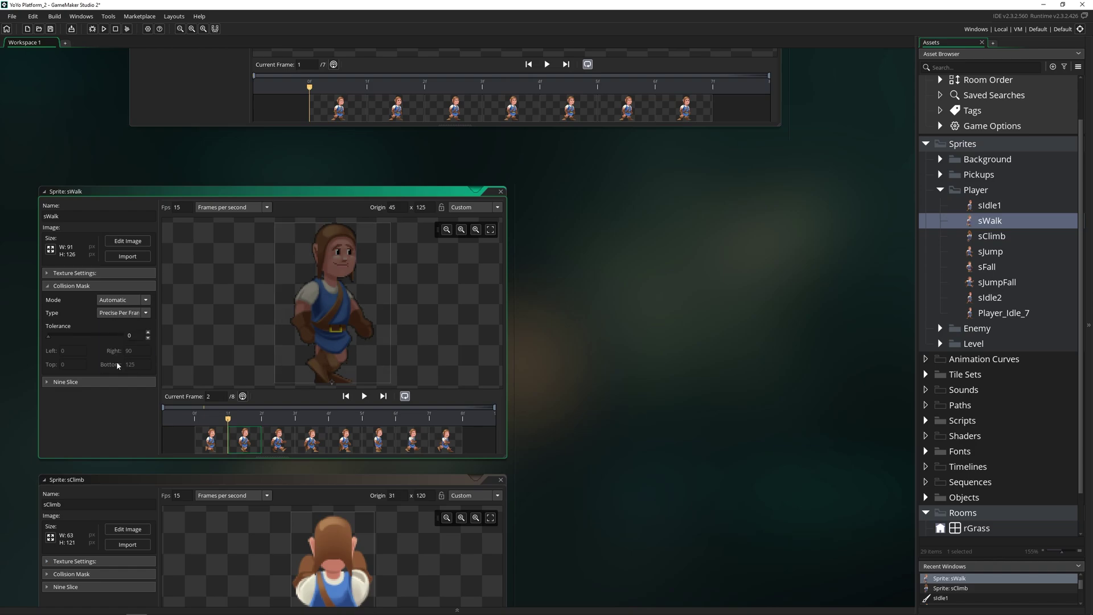
Check the precise mask on frames 2–8 and try different tolerance values, ending at 0
{"action": "left_click", "coordinate": [280, 438]}
{"action": "left_click", "coordinate": [307, 441]}
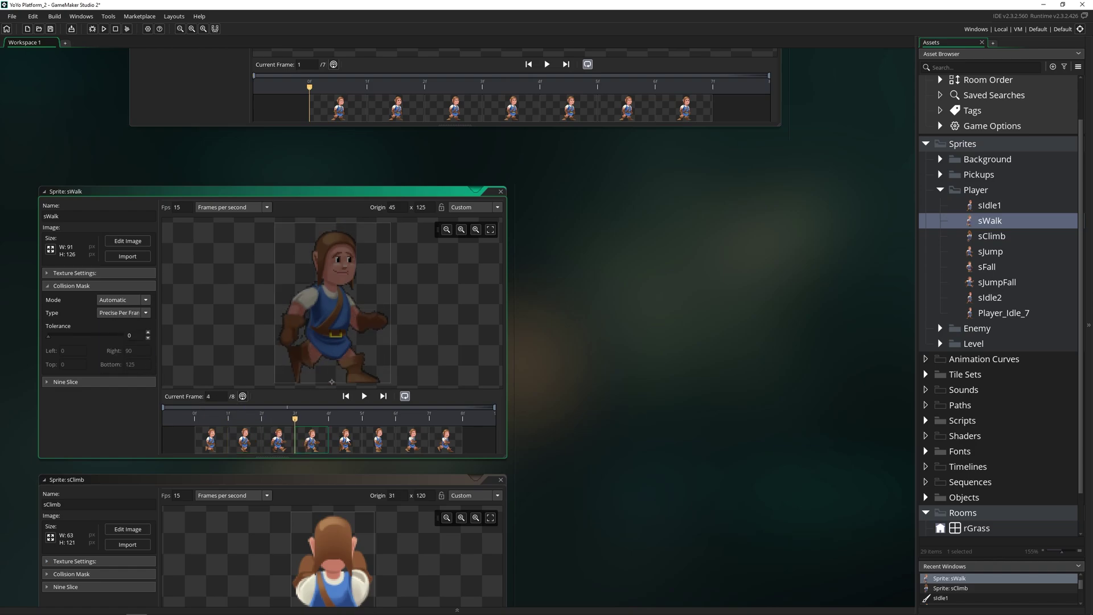
{"action": "left_click", "coordinate": [349, 439]}
{"action": "left_click", "coordinate": [374, 445]}
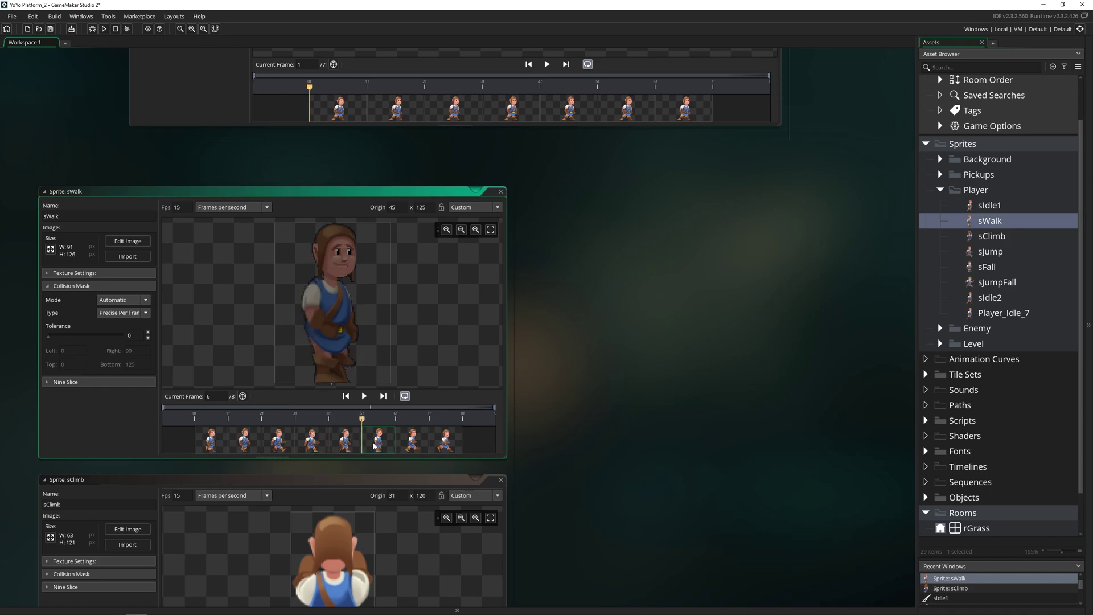
{"action": "left_click", "coordinate": [412, 443]}
{"action": "left_click", "coordinate": [445, 443]}
{"action": "left_click", "coordinate": [255, 440]}
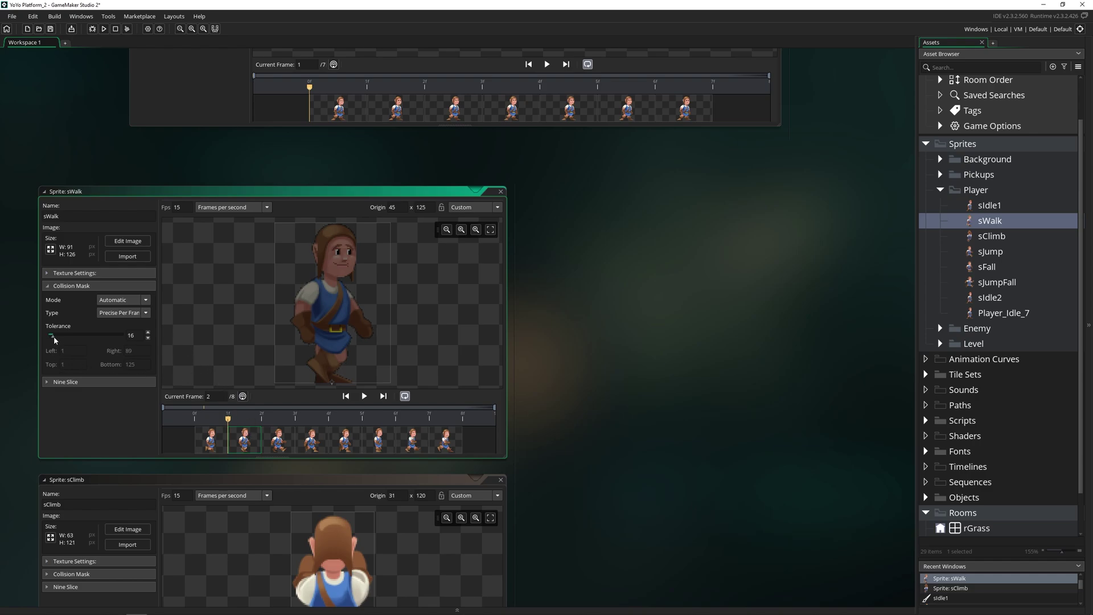
{"action": "left_click_drag", "start_coordinate": [53, 336], "coordinate": [80, 339]}
{"action": "left_click_drag", "start_coordinate": [79, 334], "coordinate": [48, 339]}
Switch sWalk's mask to Manual and try a left edge of 50, then reset it to 0
{"action": "left_click", "coordinate": [123, 299]}
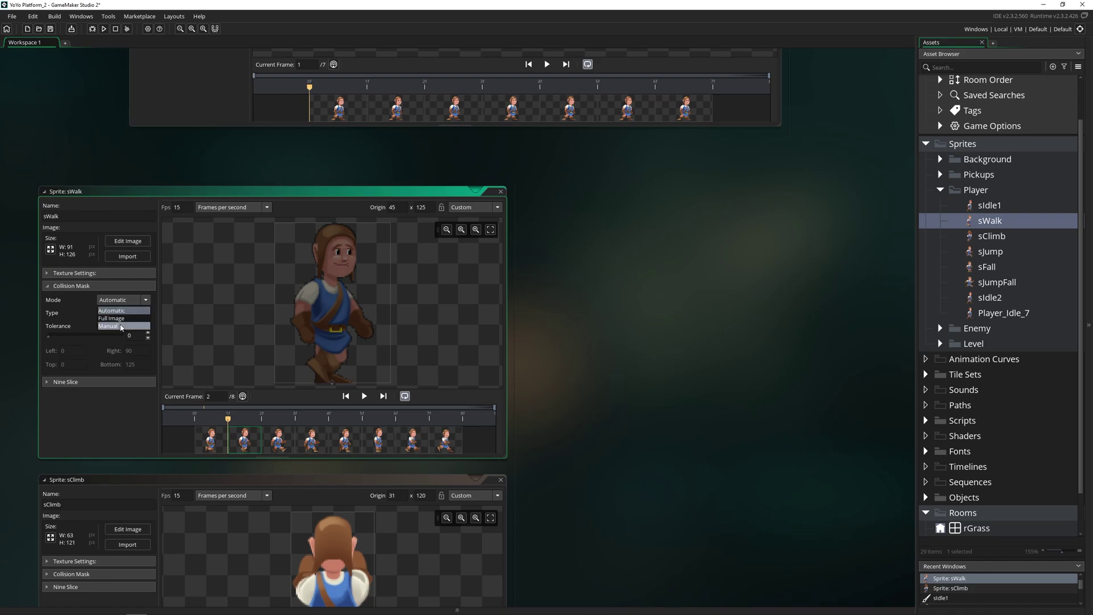
{"action": "left_click", "coordinate": [120, 328]}
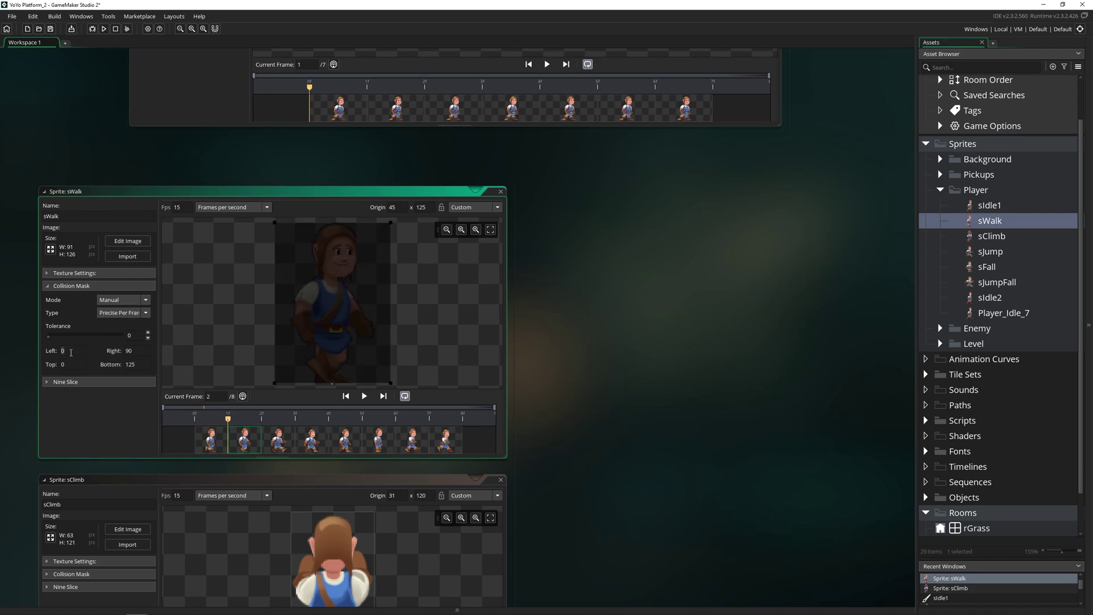
{"action": "type", "text": "50"}
{"action": "key", "text": "Tab"}
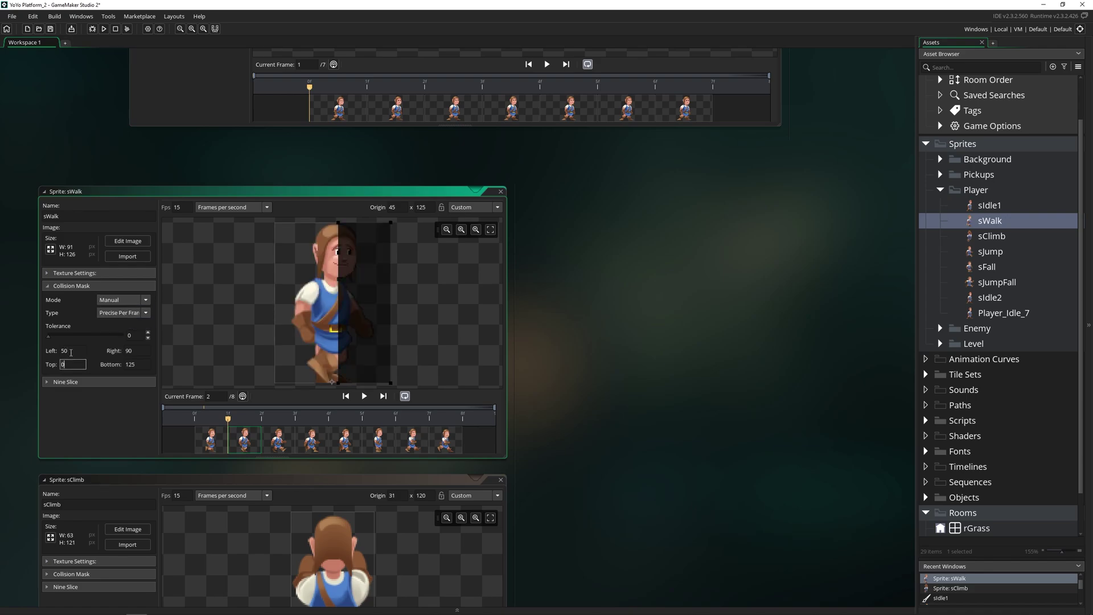
{"action": "key", "text": "Return"}
{"action": "key", "text": "Tab"}
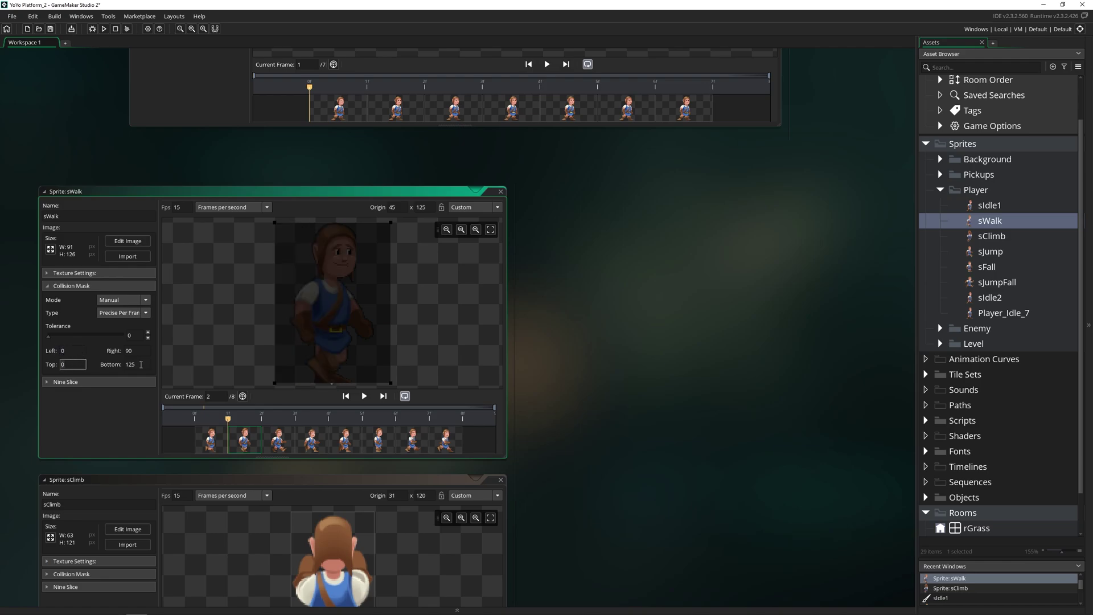
Try a left edge of 20 and edit the right edge, then restore a Full Image Rectangle mask
{"action": "left_click", "coordinate": [74, 352]}
{"action": "left_click", "coordinate": [129, 351]}
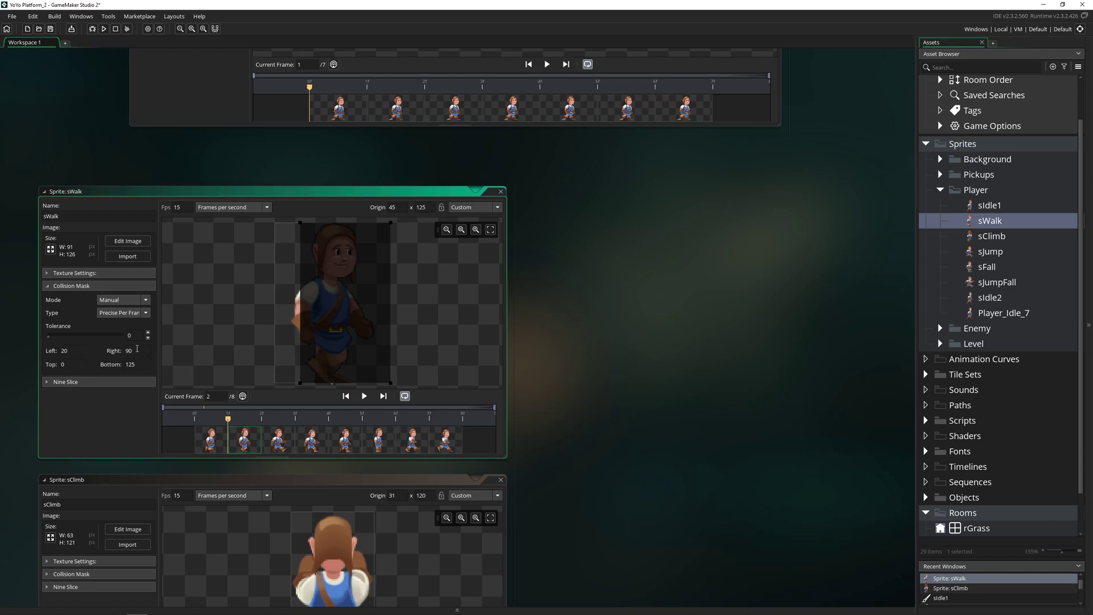
{"action": "left_click_drag", "start_coordinate": [135, 350], "coordinate": [110, 356]}
{"action": "left_click", "coordinate": [147, 352]}
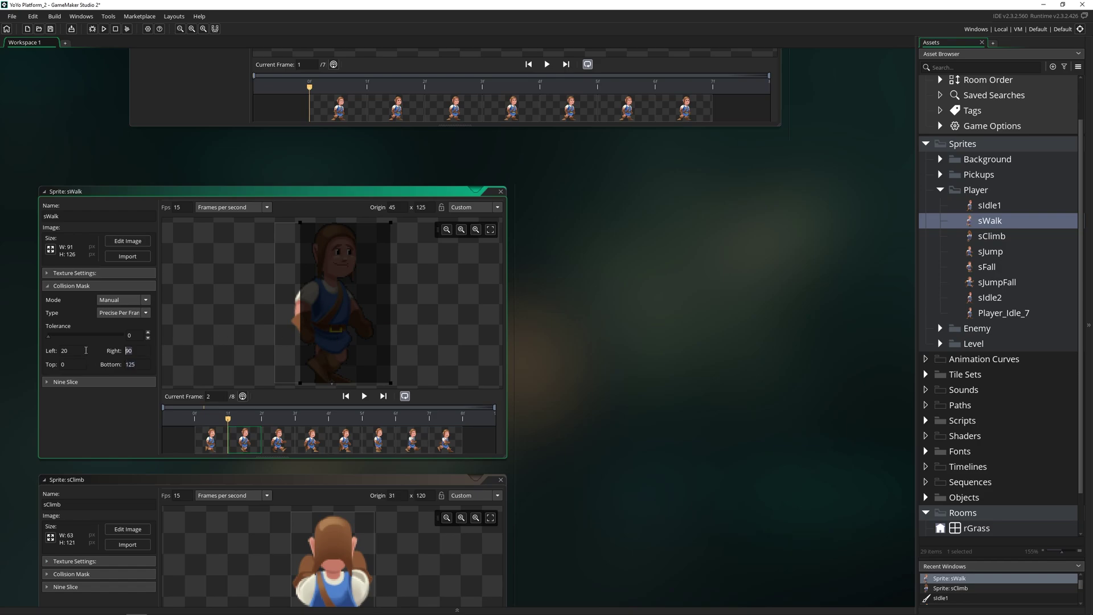
{"action": "left_click", "coordinate": [135, 312]}
{"action": "left_click", "coordinate": [135, 323]}
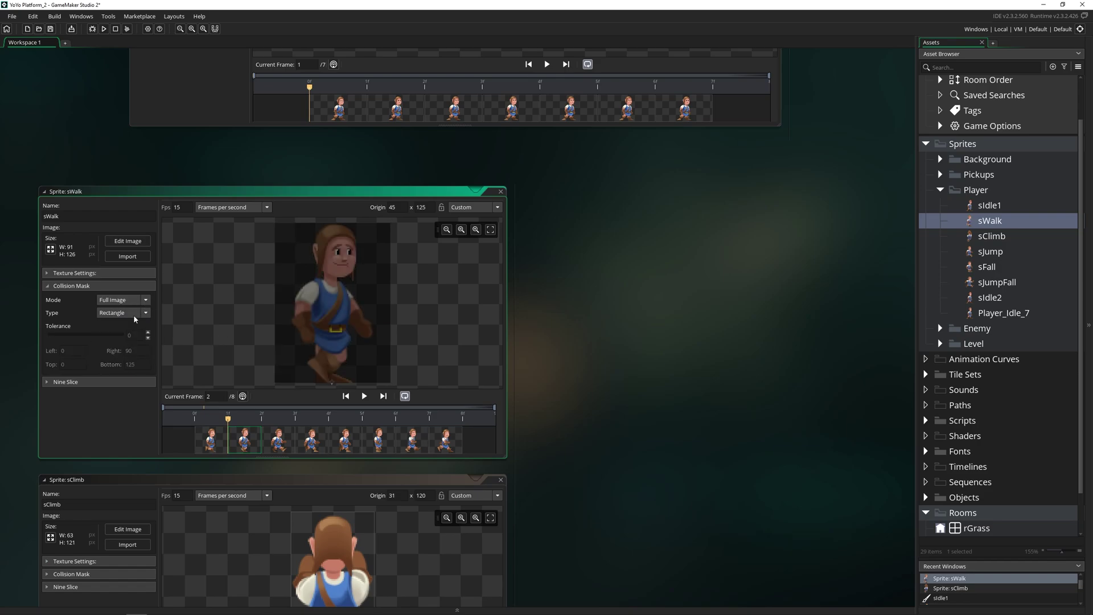
Review sWalk's Texture Settings and Nine Slice sections, collapsing every property section afterward
{"action": "left_click", "coordinate": [43, 286]}
{"action": "left_click", "coordinate": [48, 274]}
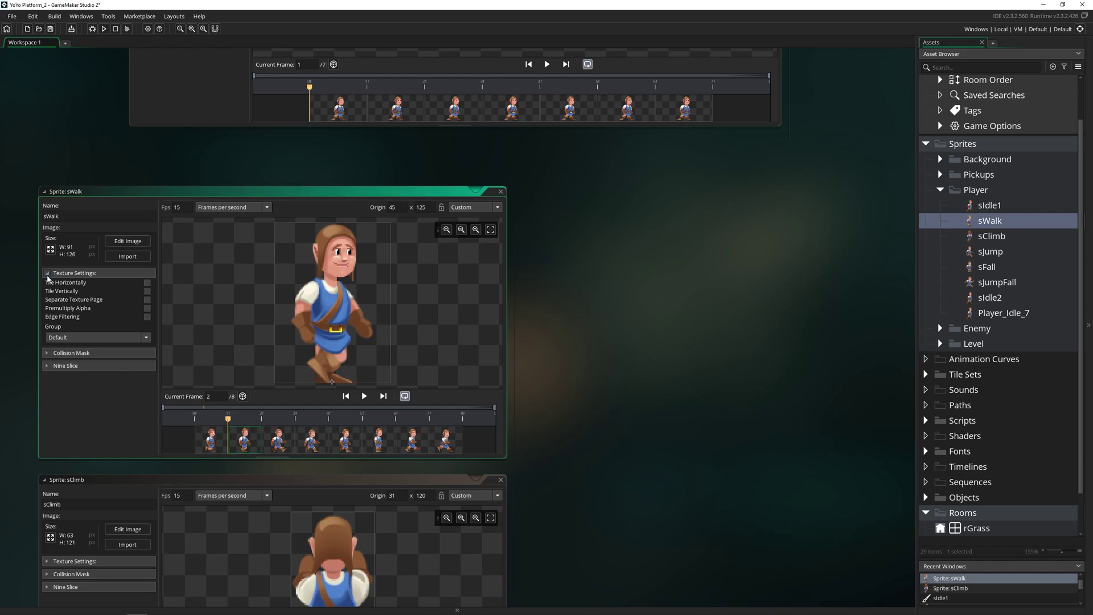
{"action": "left_click", "coordinate": [64, 276]}
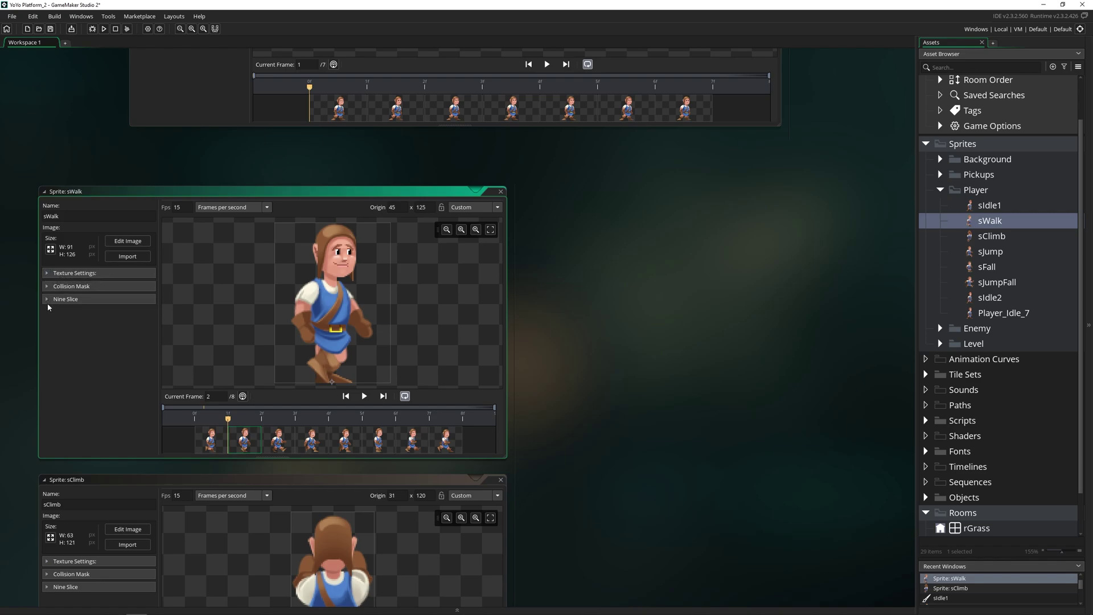
{"action": "left_click", "coordinate": [48, 300]}
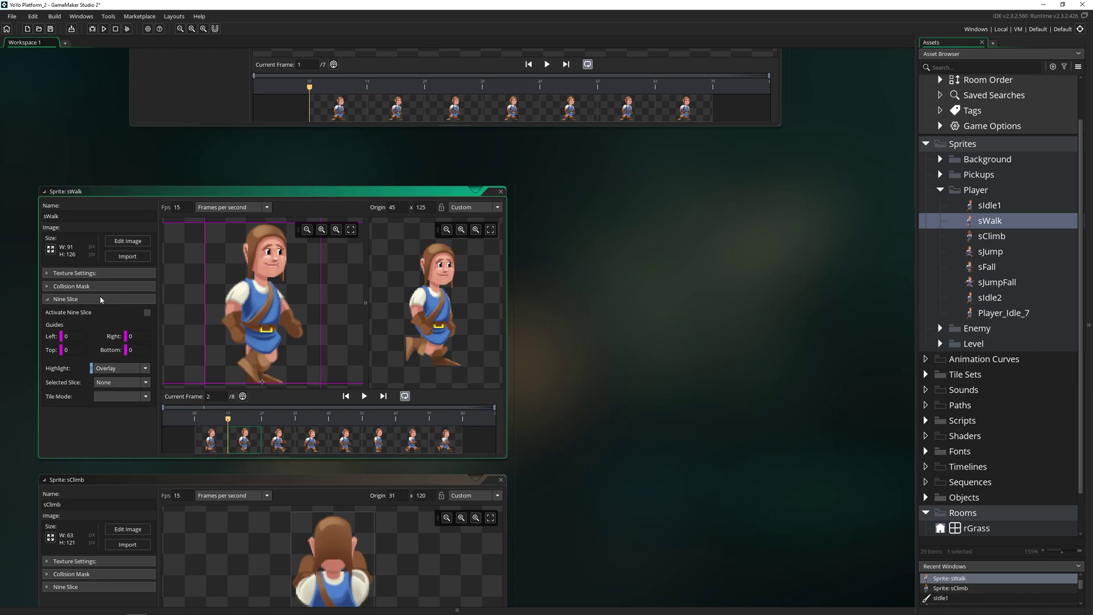
{"action": "left_click", "coordinate": [65, 299]}
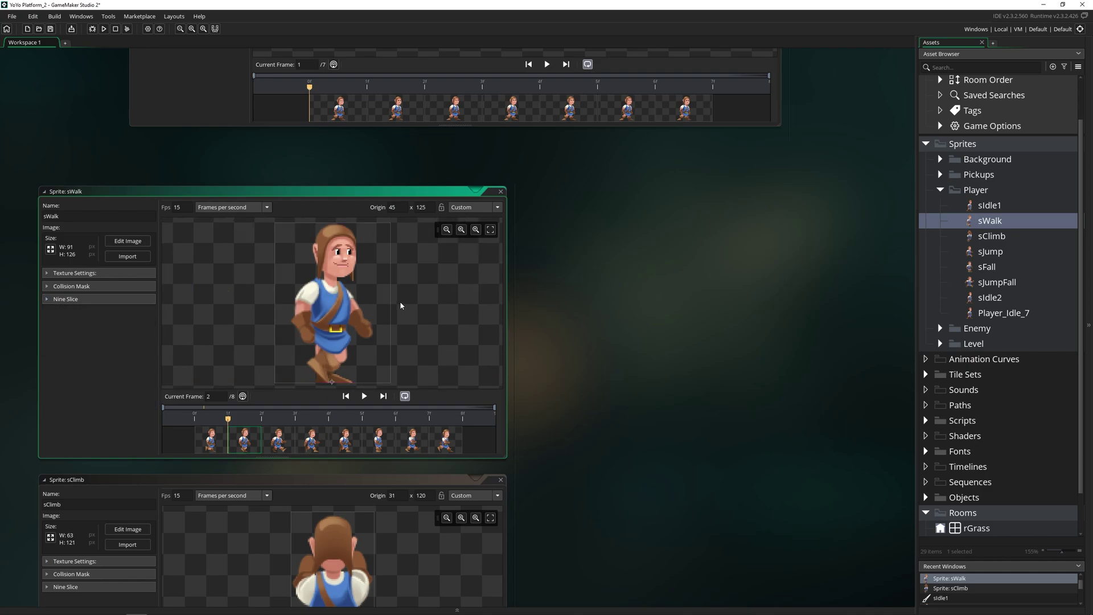